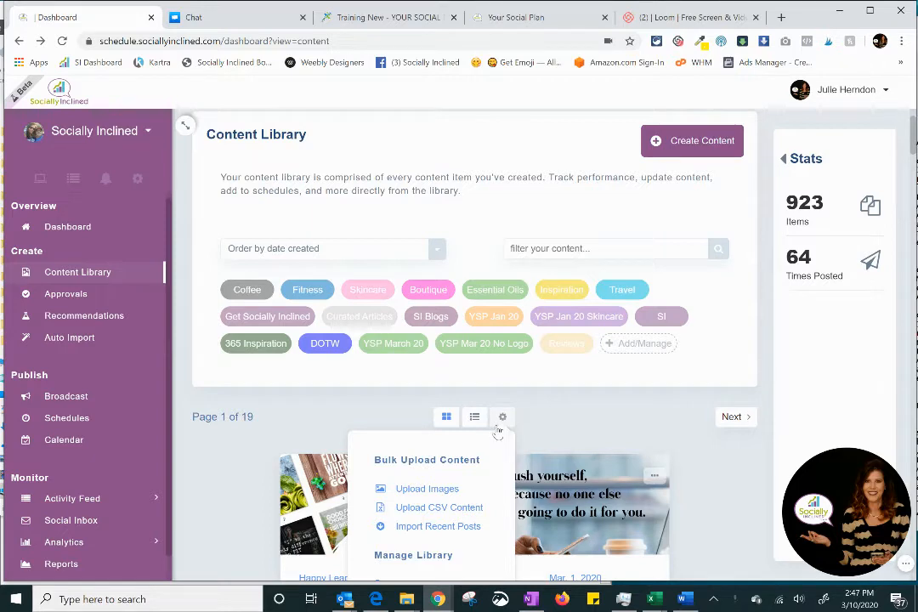
# Step: Open the bulk image upload for the content library
pyautogui.scroll(-1, 498, 432)
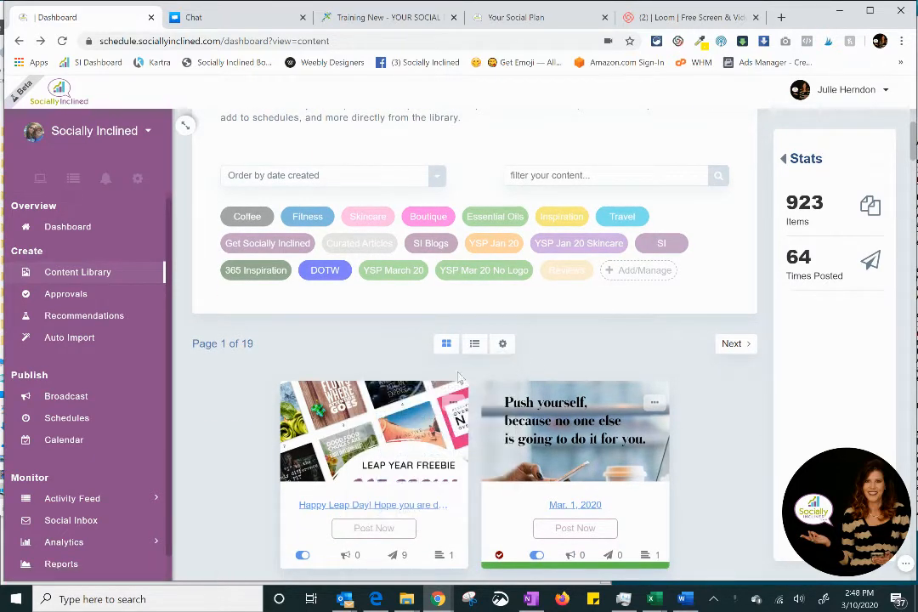
pyautogui.moveTo(504, 344)
pyautogui.click(421, 417)
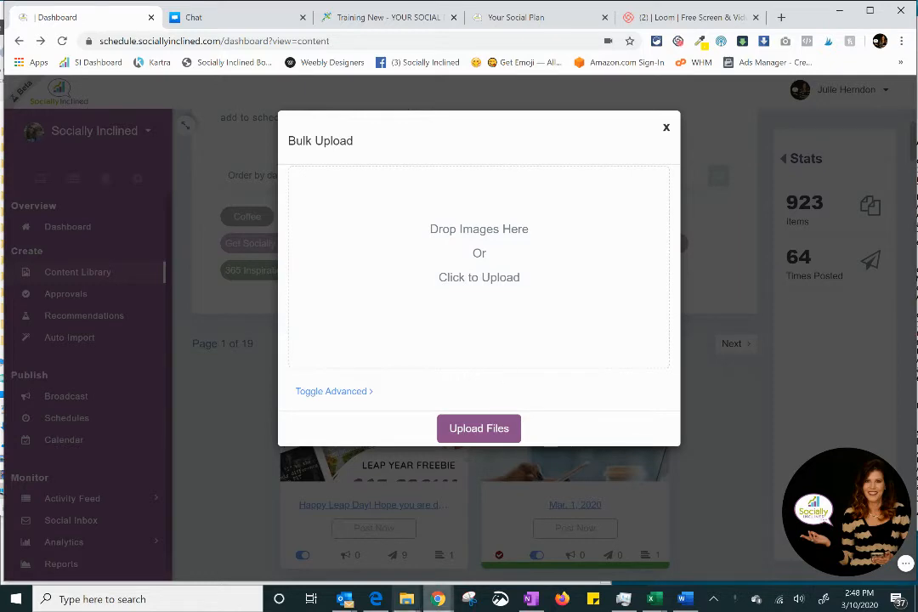
# Step: Switch to File Explorer and add images 1 through 10 from the Real Estate folder to the bulk upload
pyautogui.moveTo(407, 604)
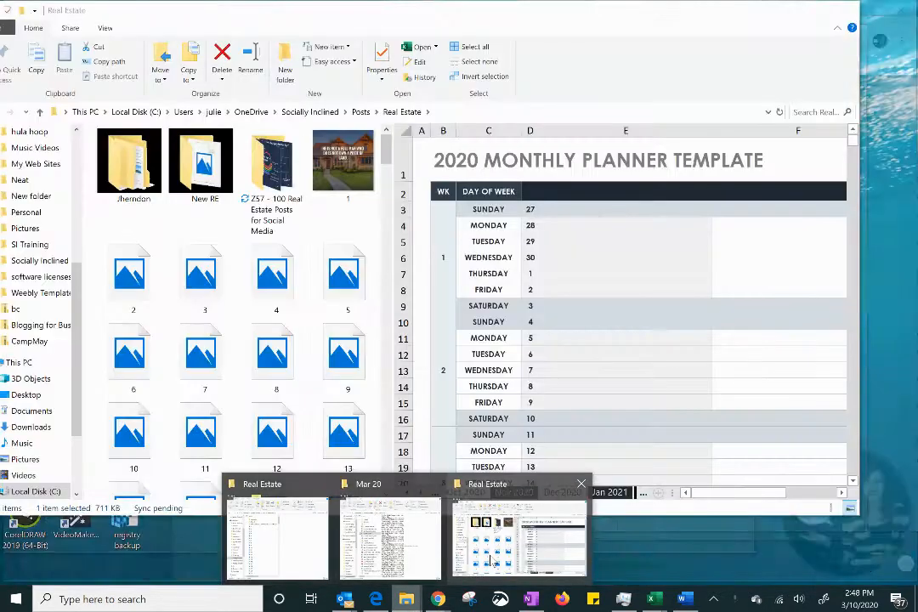
pyautogui.click(490, 557)
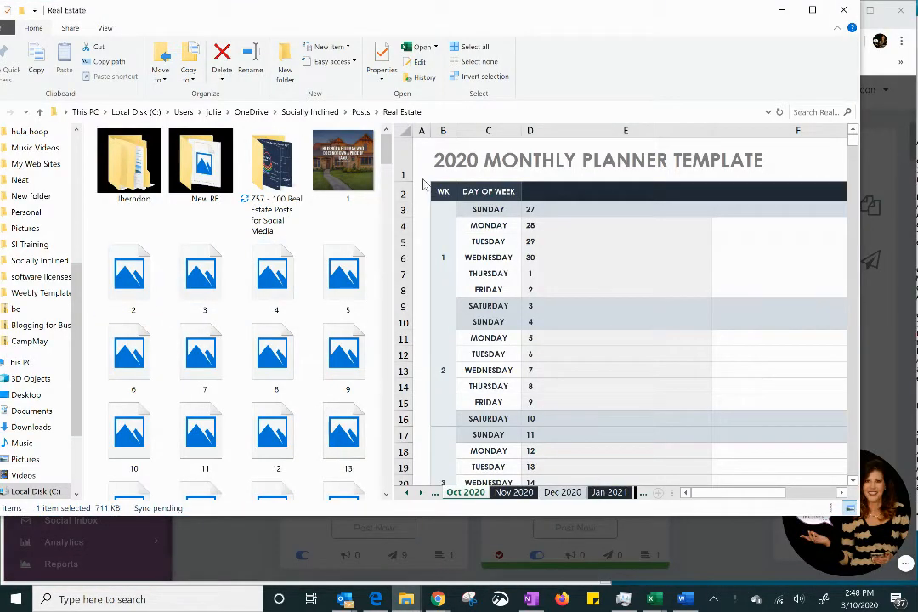
pyautogui.click(154, 283)
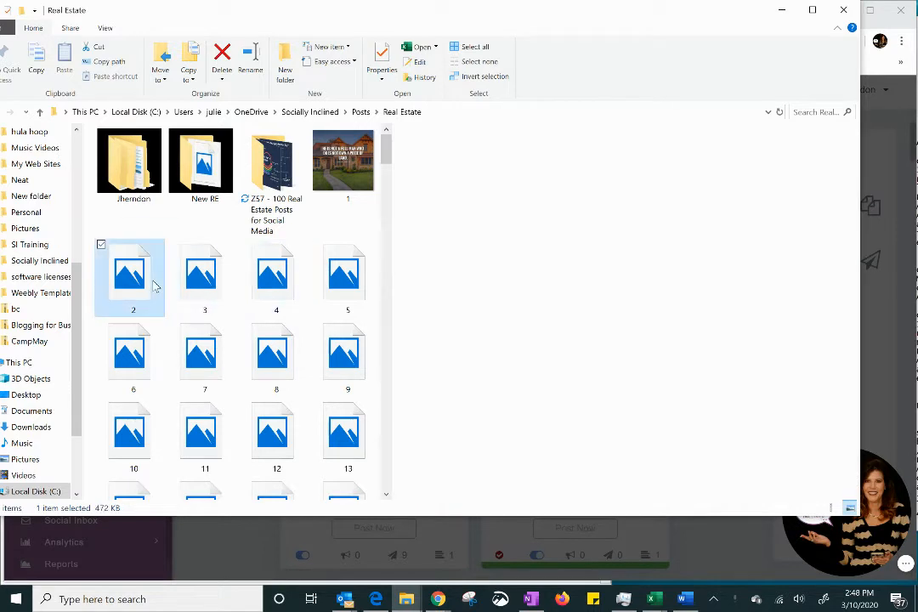
pyautogui.click(348, 168)
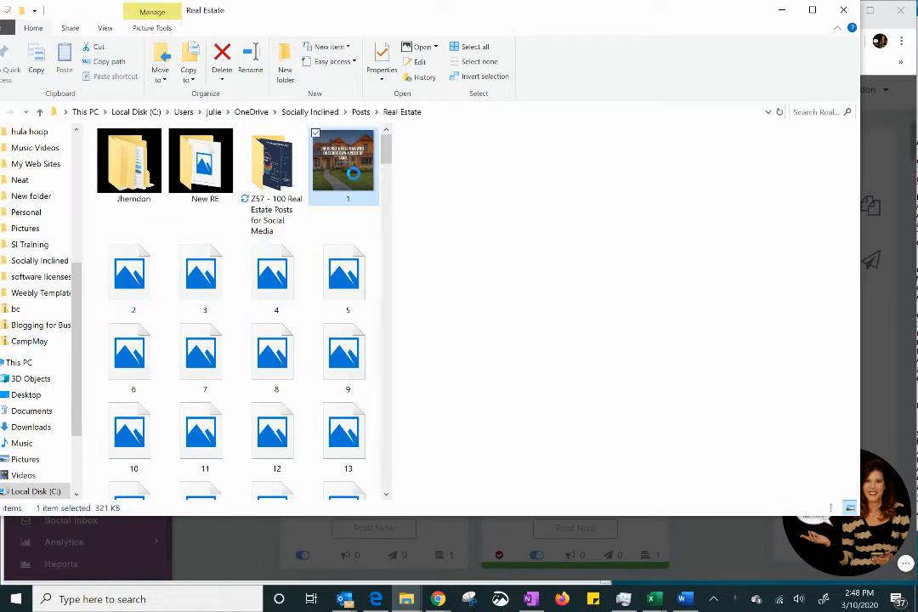
pyautogui.keyDown('shift'); pyautogui.click(106, 455); pyautogui.keyUp('shift')
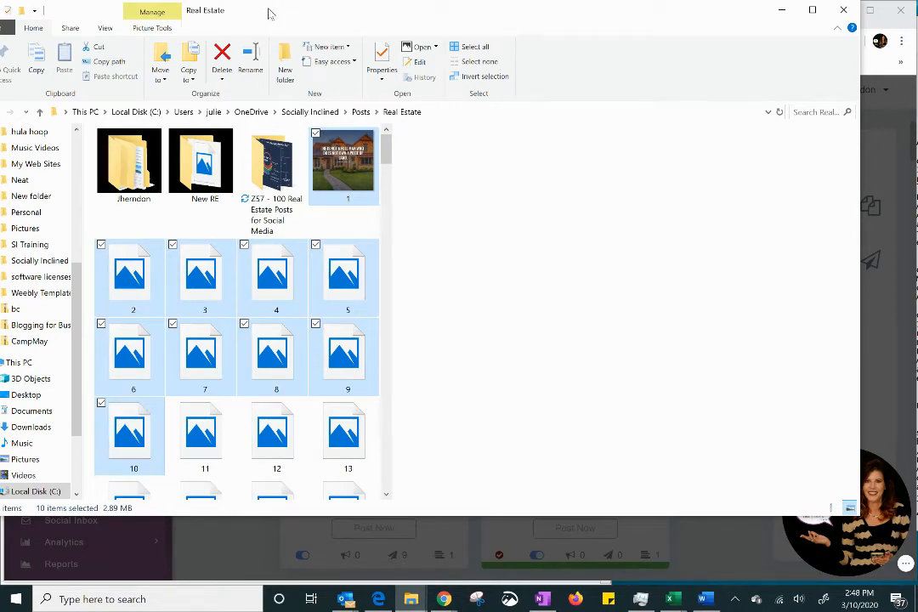
pyautogui.moveTo(268, 14); pyautogui.dragTo(531, 313)
pyautogui.moveTo(617, 481); pyautogui.dragTo(520, 265)
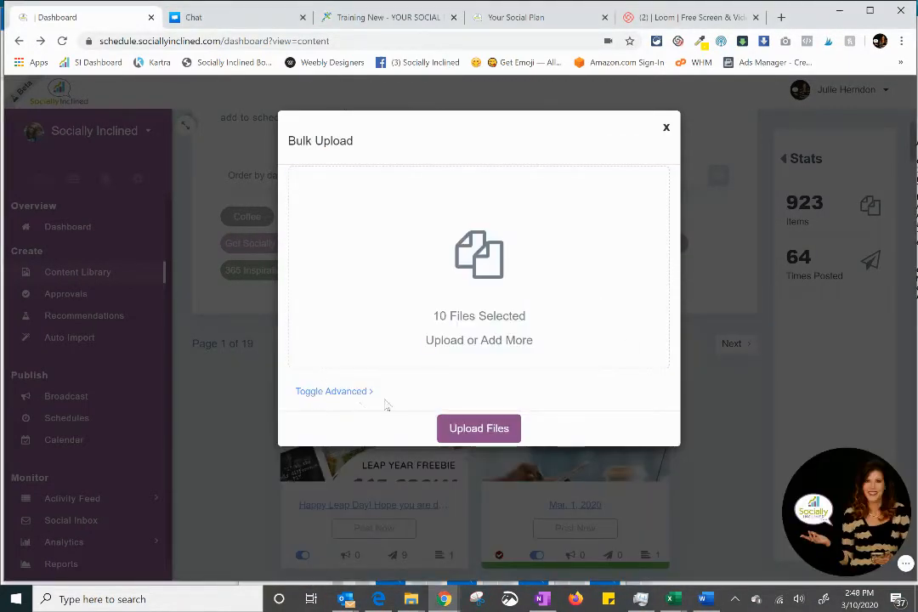
# Step: Enable the watermark in the bulk upload's advanced options
pyautogui.click(337, 392)
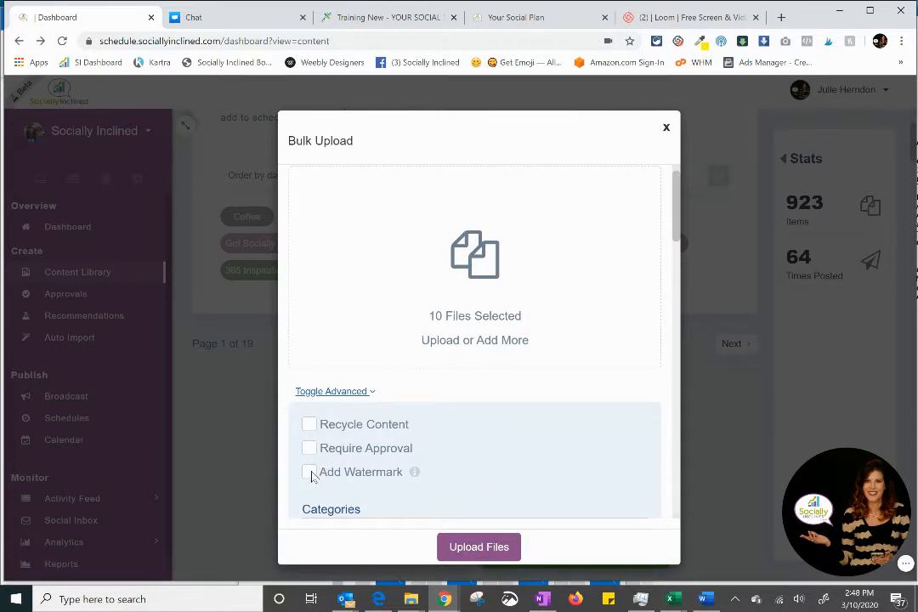
pyautogui.click(308, 473)
# Step: Rename the Reviews category to Real Estate and assign it to the bulk upload
pyautogui.scroll(-2, 540, 423)
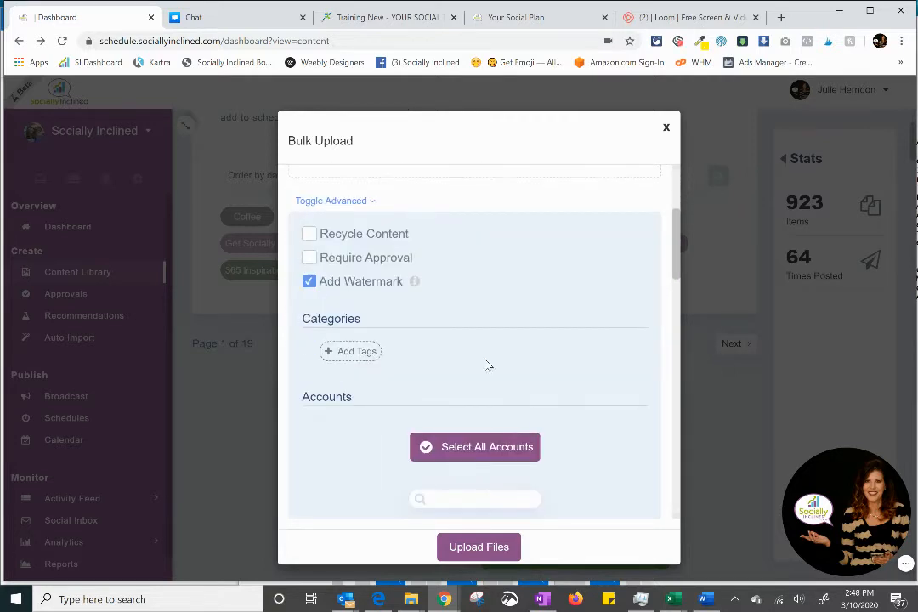
pyautogui.click(356, 359)
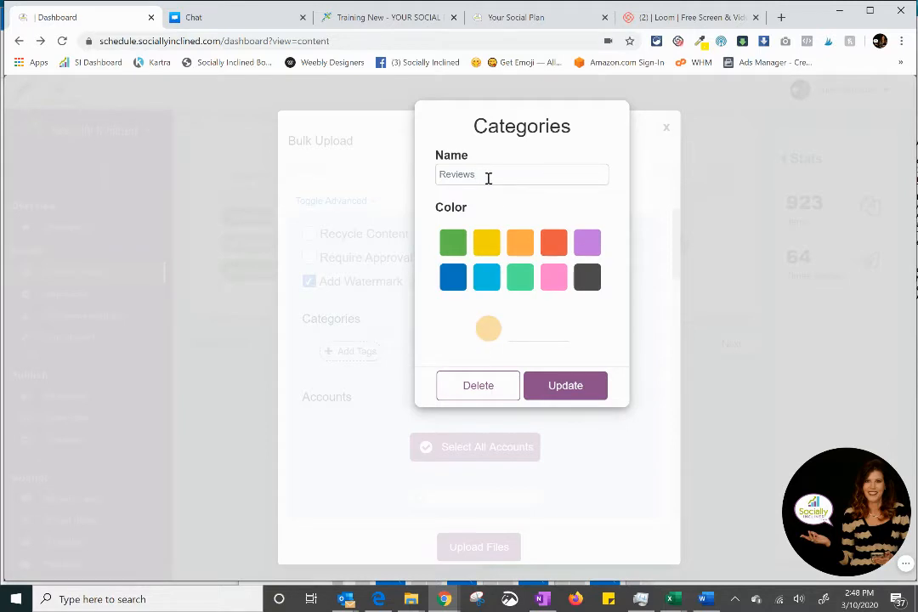
pyautogui.moveTo(488, 178); pyautogui.dragTo(447, 180)
pyautogui.write('Ea')
pyautogui.click(582, 385)
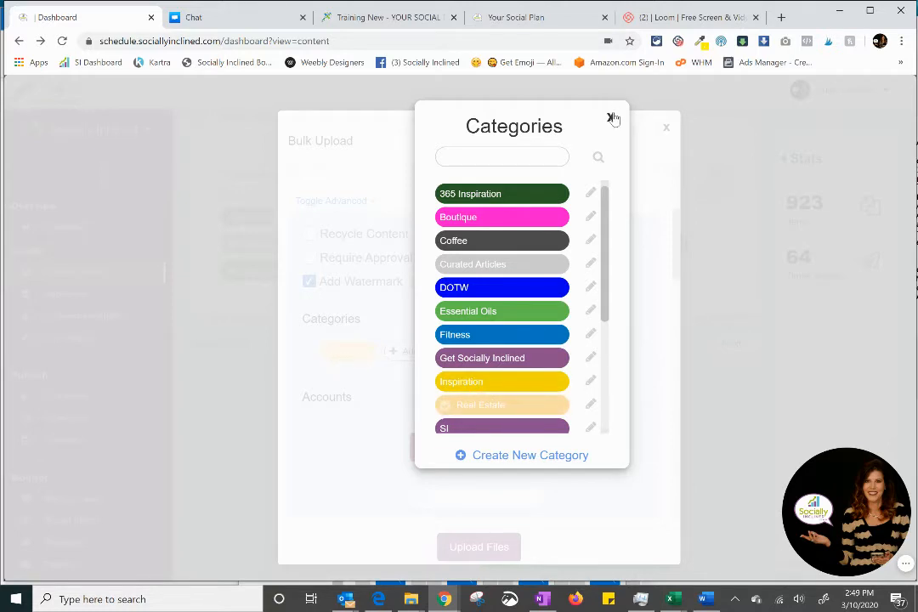
pyautogui.click(611, 117)
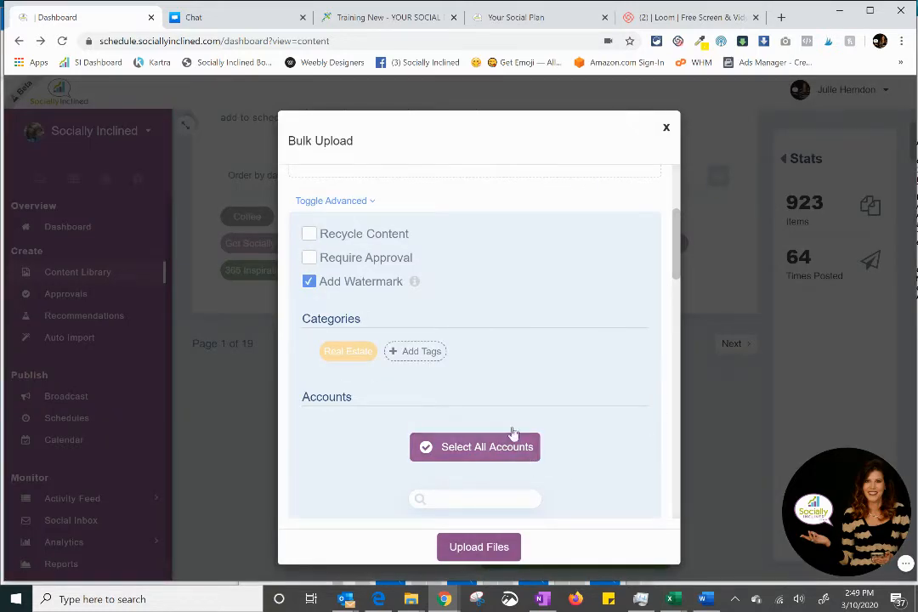
# Step: Review the accounts listed for the bulk upload and leave all of them deselected
pyautogui.scroll(-3, 510, 408)
pyautogui.scroll(-3, 558, 440)
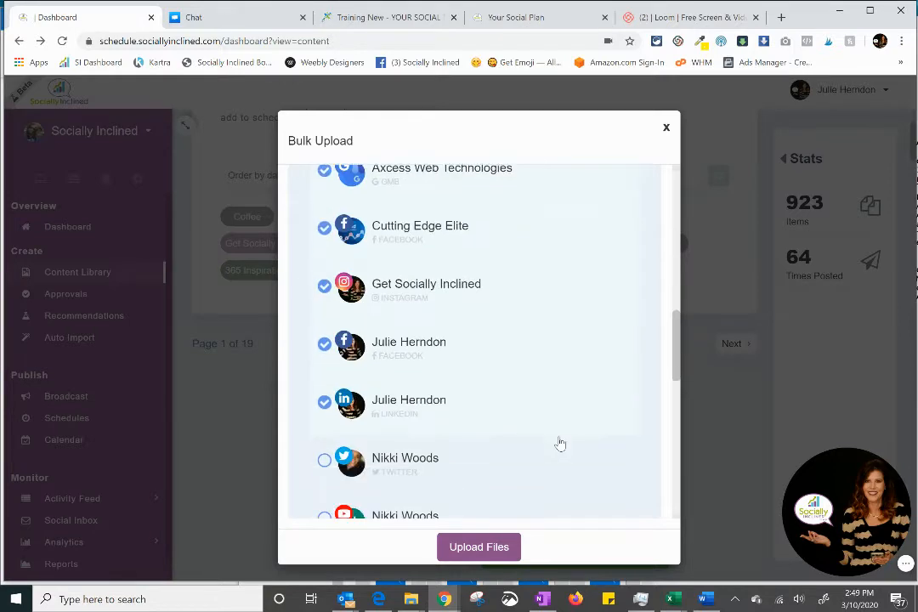
pyautogui.scroll(7, 557, 440)
pyautogui.scroll(-5, 559, 441)
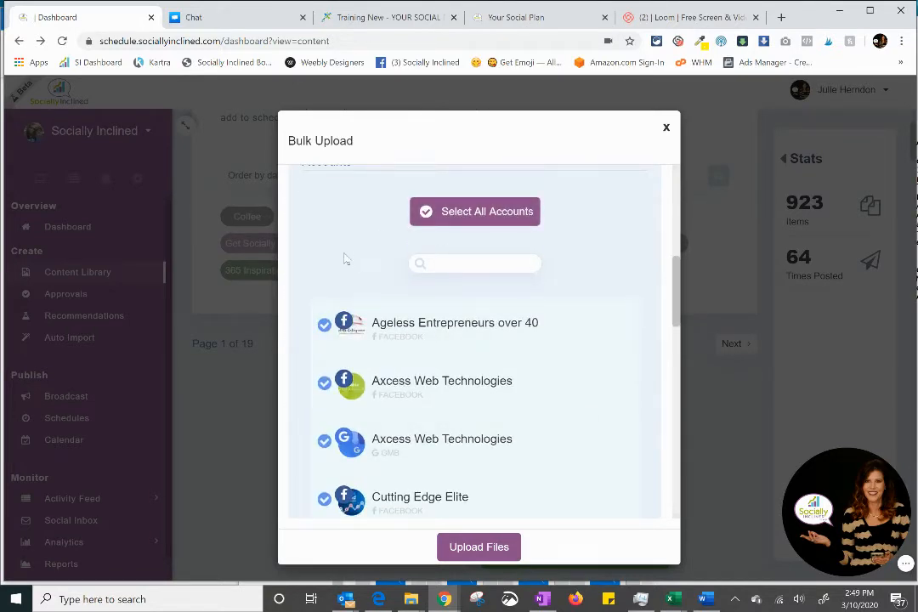
pyautogui.scroll(1, 346, 260)
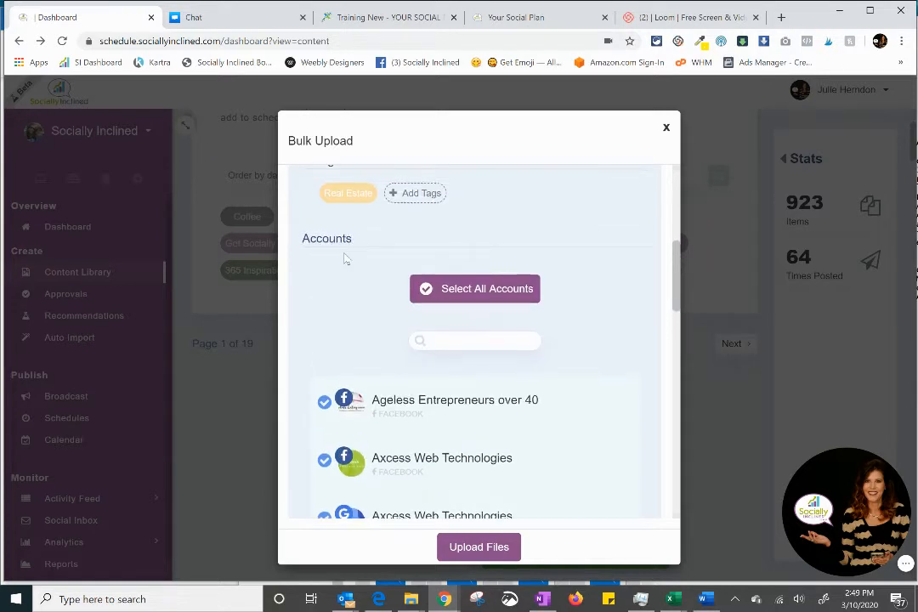
pyautogui.click(469, 293)
pyautogui.click(486, 290)
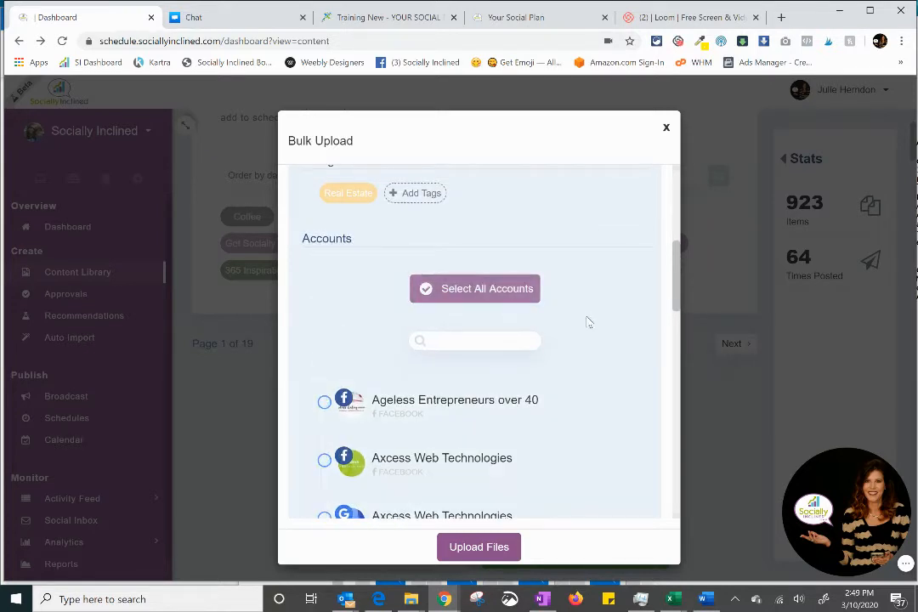
pyautogui.click(488, 291)
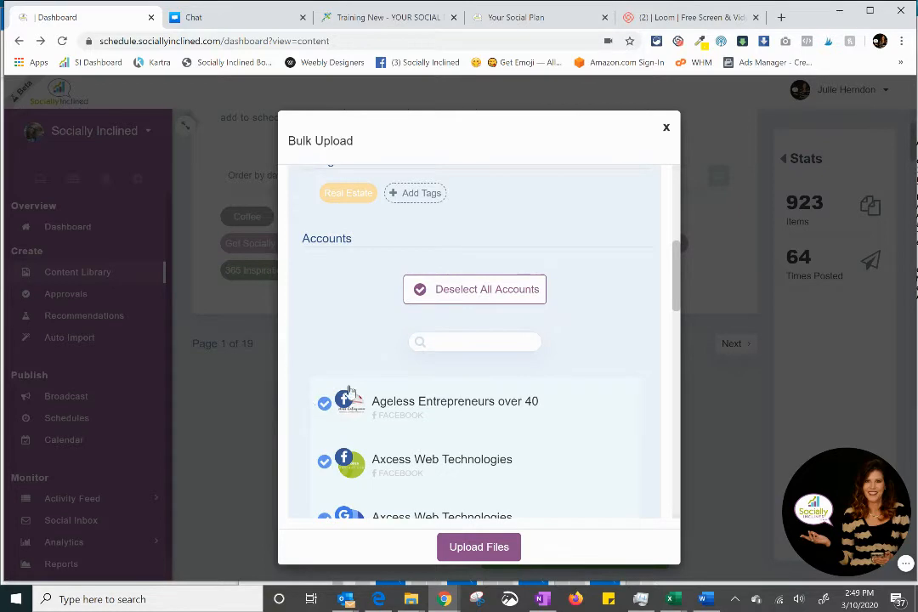
pyautogui.click(448, 297)
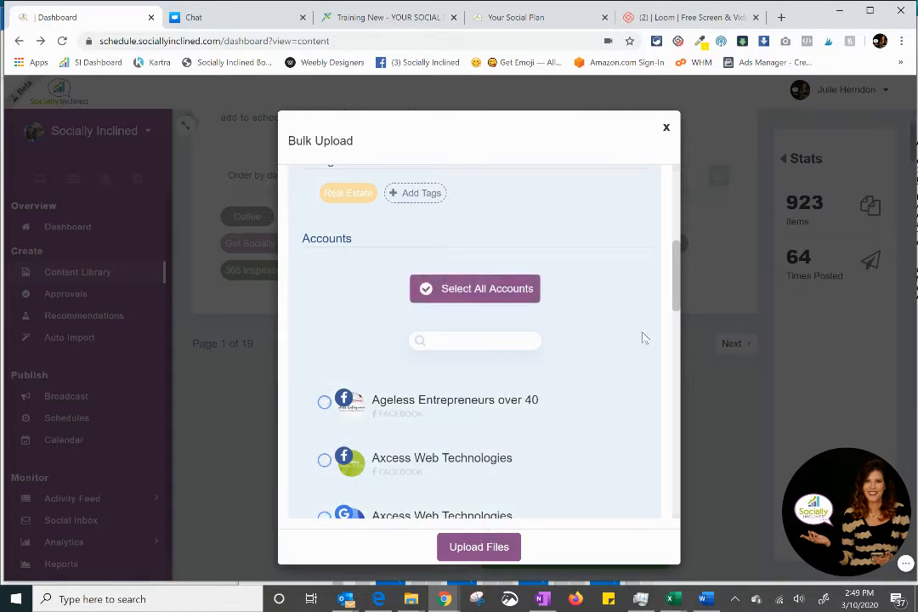
# Step: Upload the selected image files and finish the bulk upload
pyautogui.scroll(3, 642, 338)
pyautogui.scroll(-4, 642, 337)
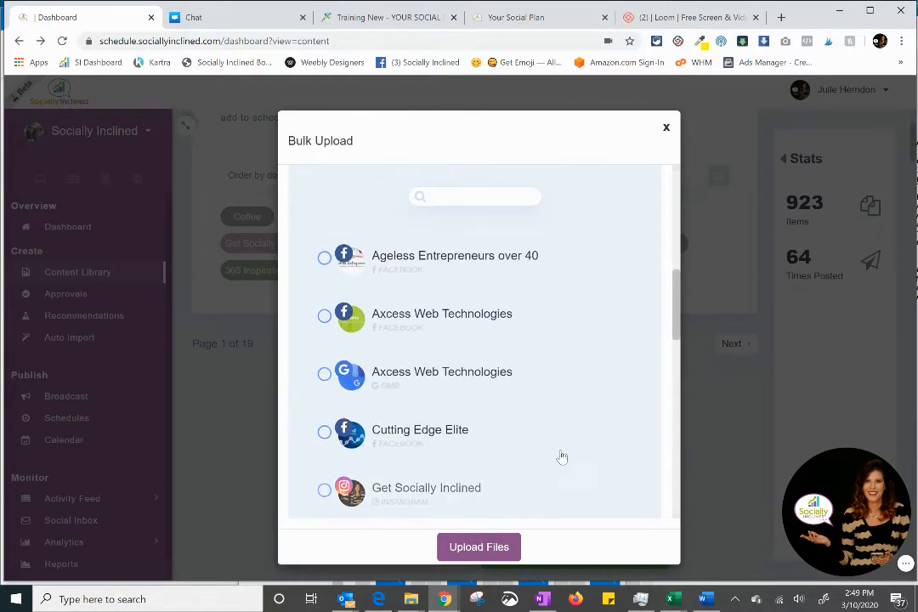
pyautogui.scroll(5, 586, 439)
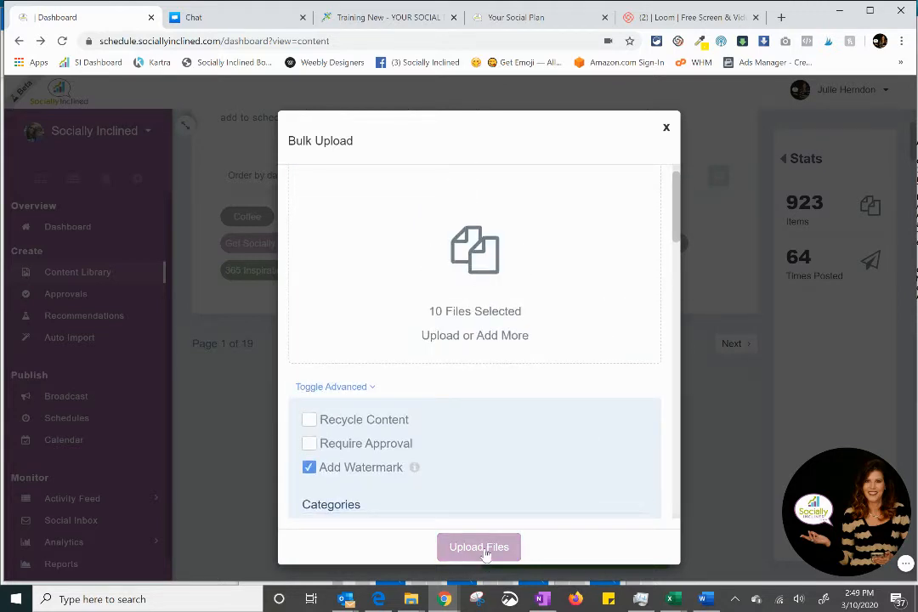
pyautogui.click(483, 549)
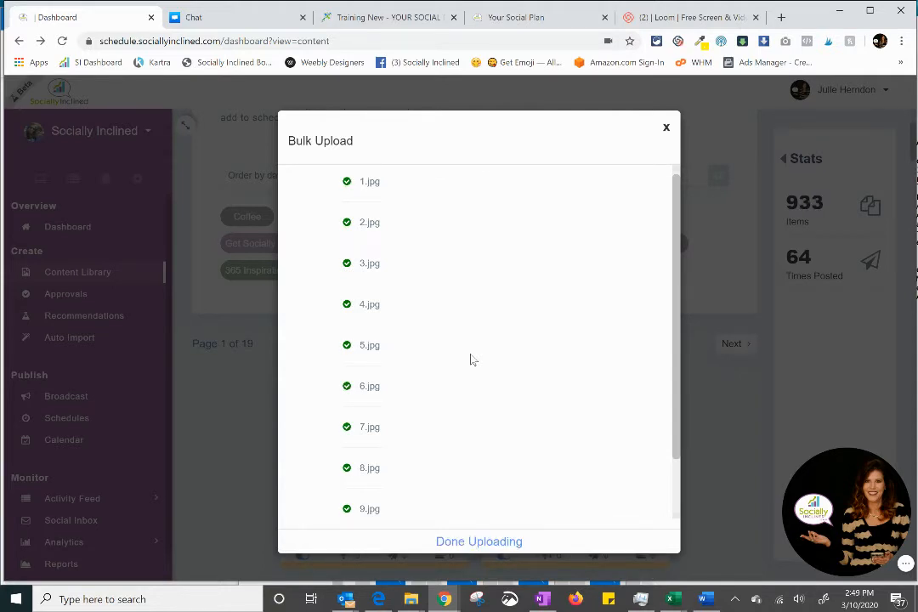
pyautogui.click(479, 541)
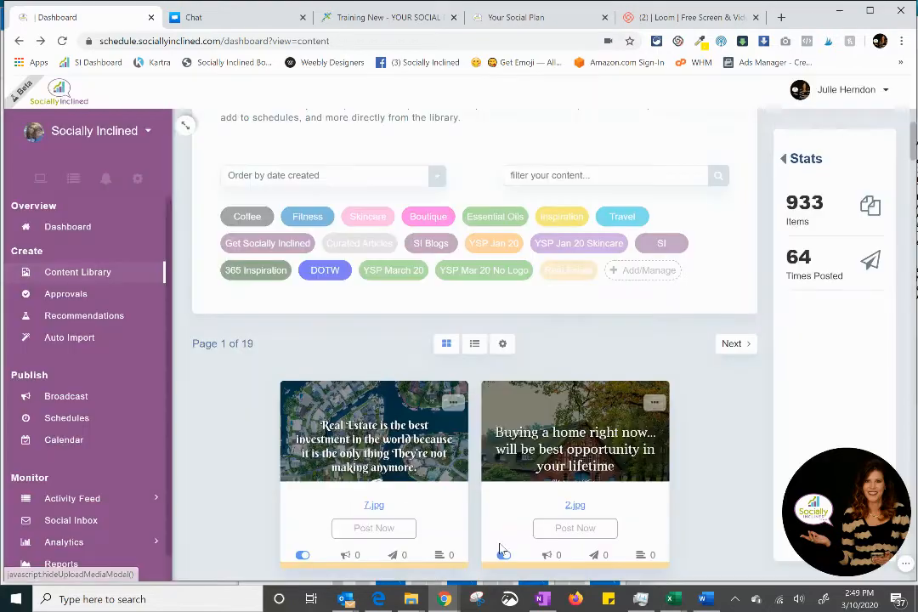
# Step: Examine the newly uploaded images in the content library, filtering it to the Real Estate category
pyautogui.scroll(-4, 677, 455)
pyautogui.scroll(-12, 677, 455)
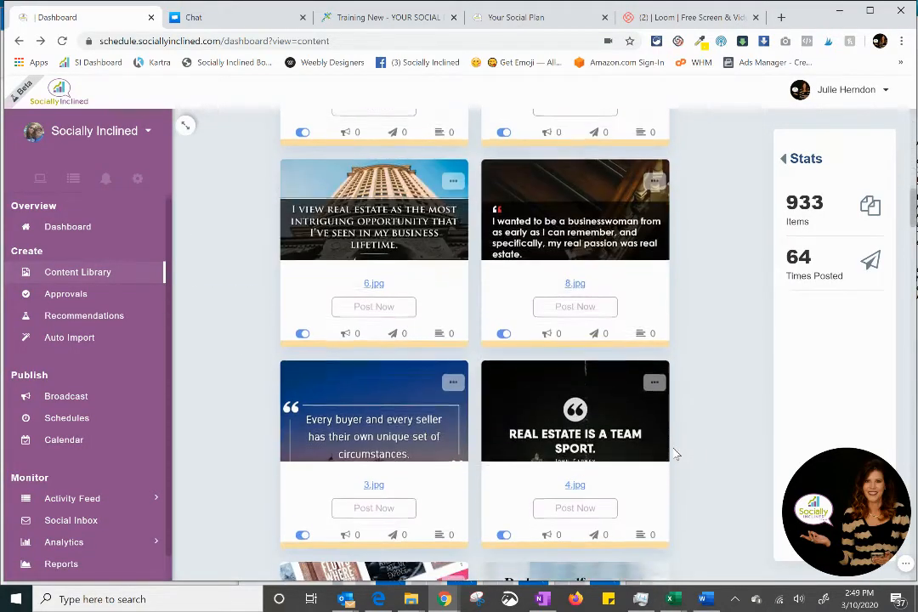
pyautogui.scroll(15, 662, 446)
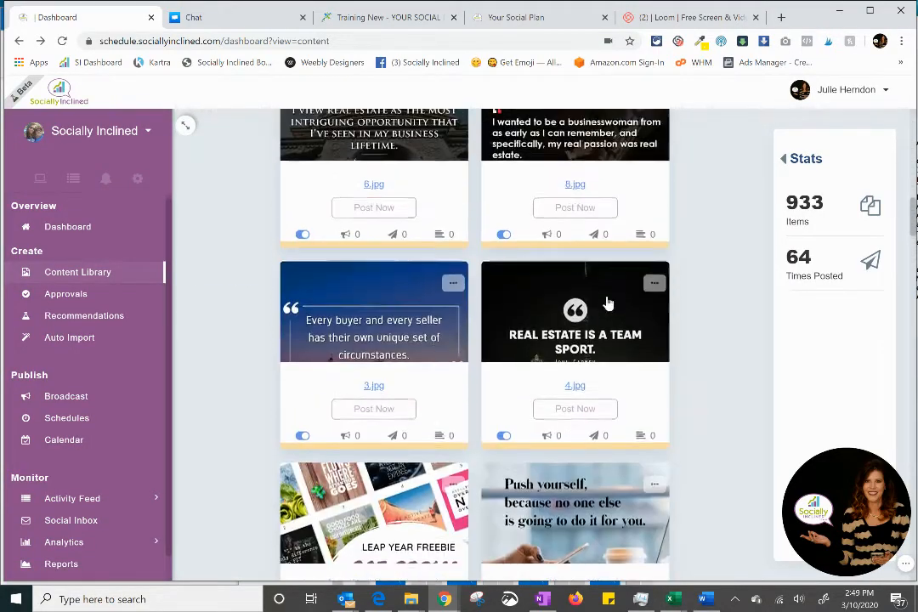
pyautogui.scroll(-2, 536, 459)
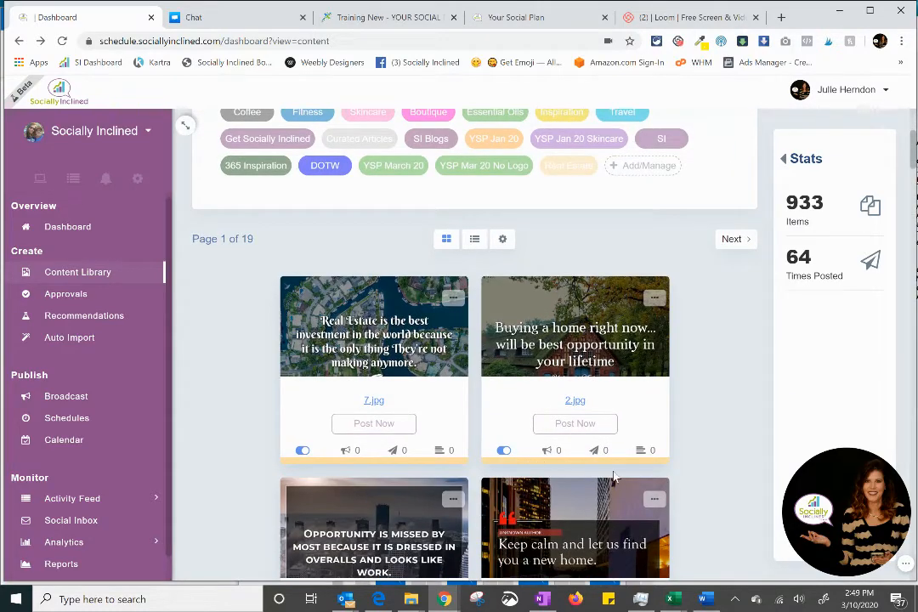
pyautogui.scroll(-12, 621, 468)
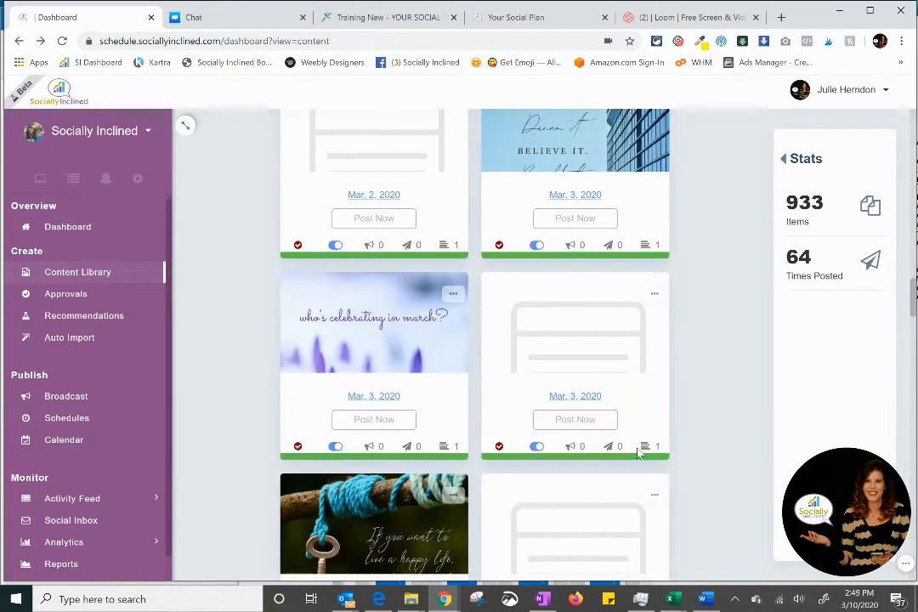
pyautogui.scroll(12, 639, 455)
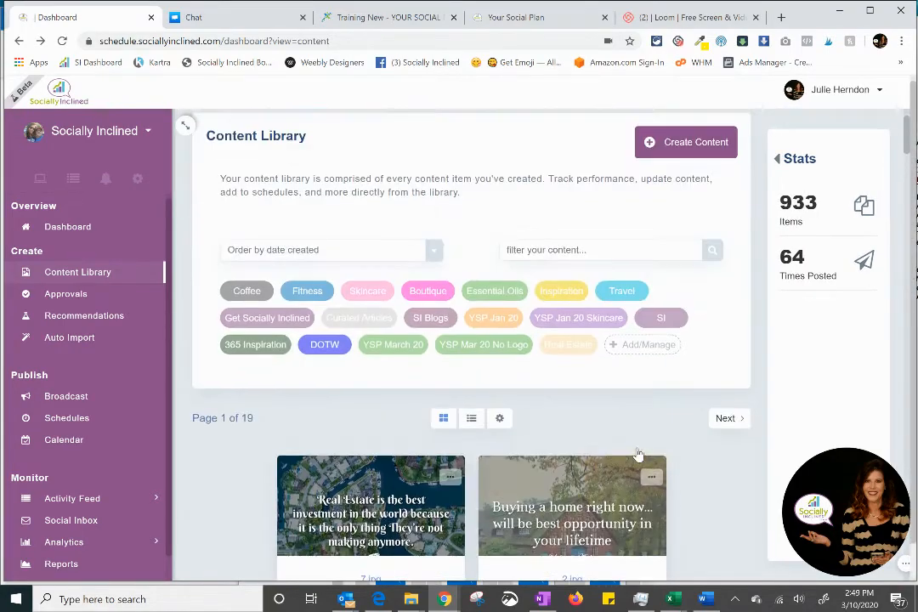
pyautogui.scroll(-4, 611, 389)
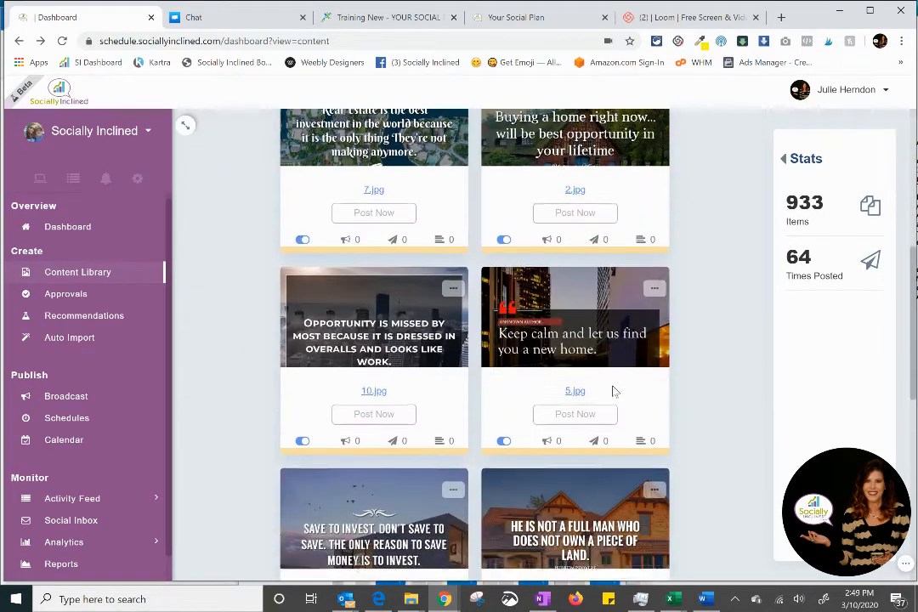
pyautogui.scroll(-7, 612, 393)
pyautogui.scroll(7, 612, 393)
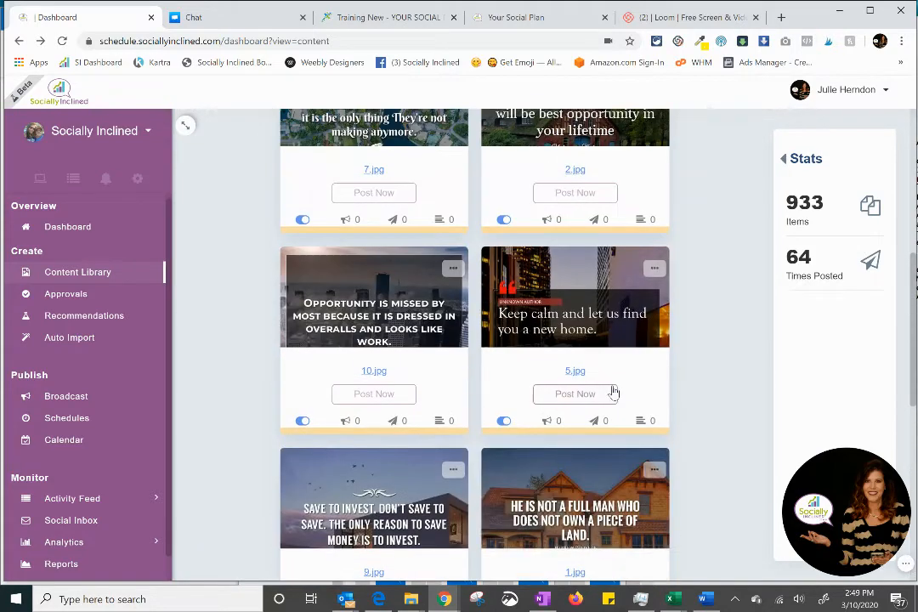
pyautogui.scroll(2, 610, 389)
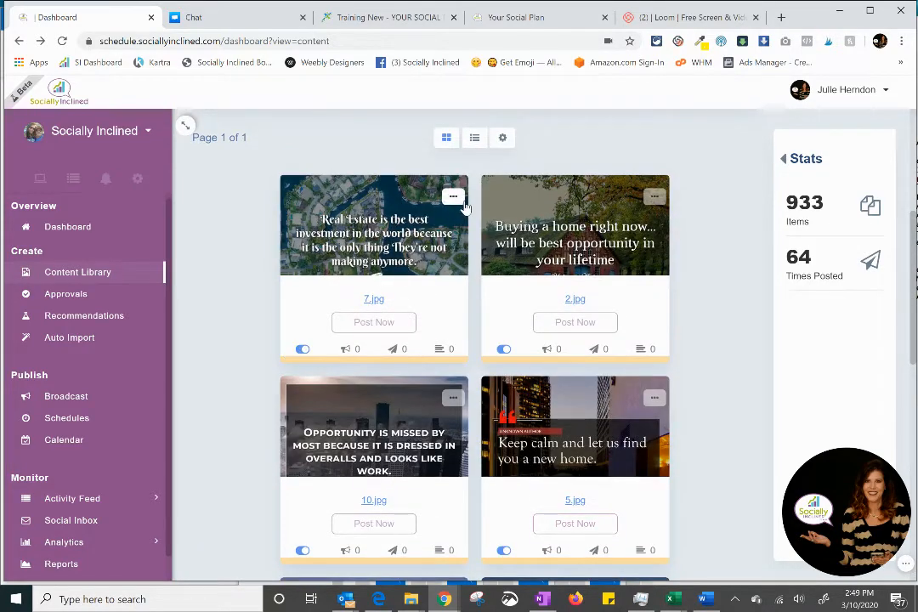
# Step: Open the details of the 7.jpg item, check its watermark and category, and open the item for editing
pyautogui.click(416, 211)
pyautogui.scroll(-4, 526, 336)
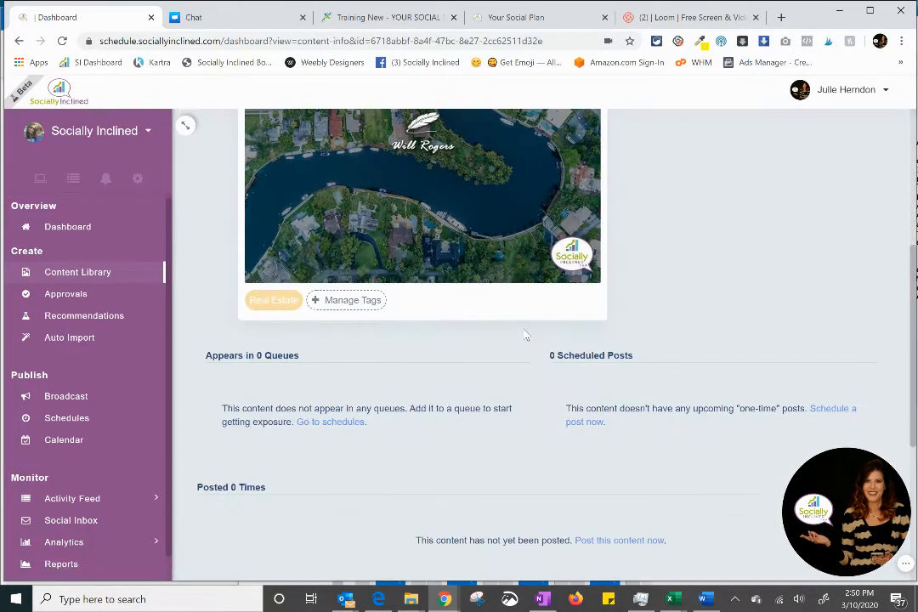
pyautogui.scroll(3, 526, 336)
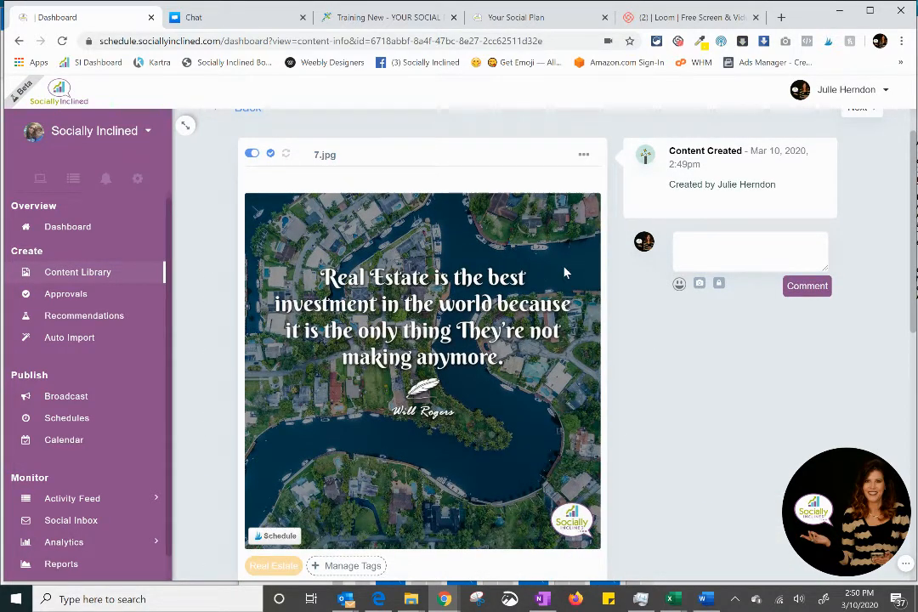
pyautogui.click(583, 154)
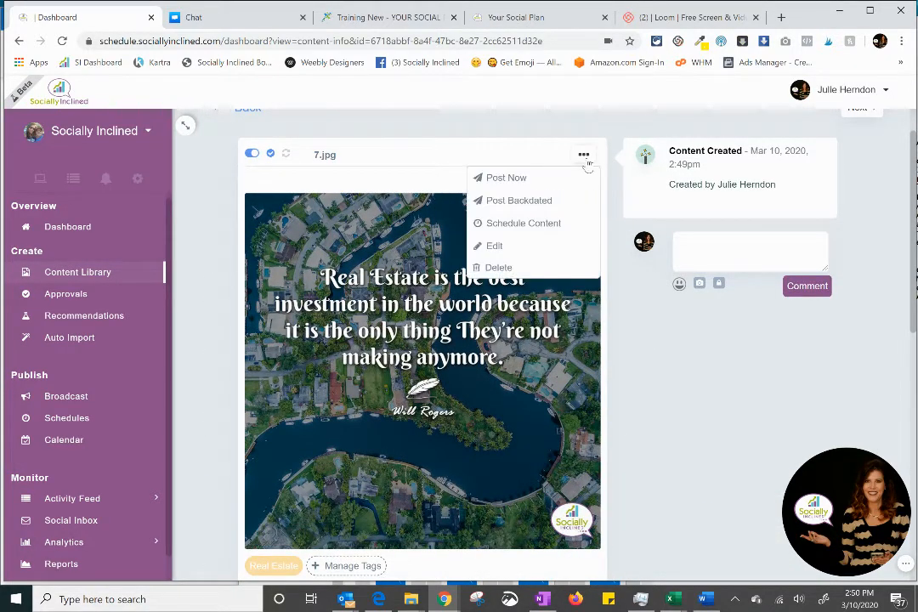
pyautogui.click(497, 245)
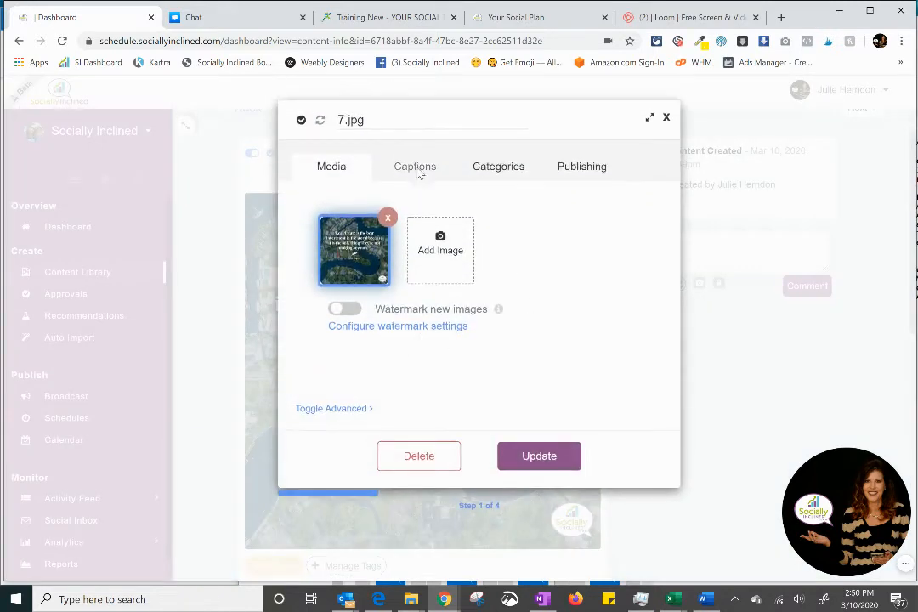
# Step: View the captions of the 7.jpg item, and return to the content library without updating it
pyautogui.click(419, 170)
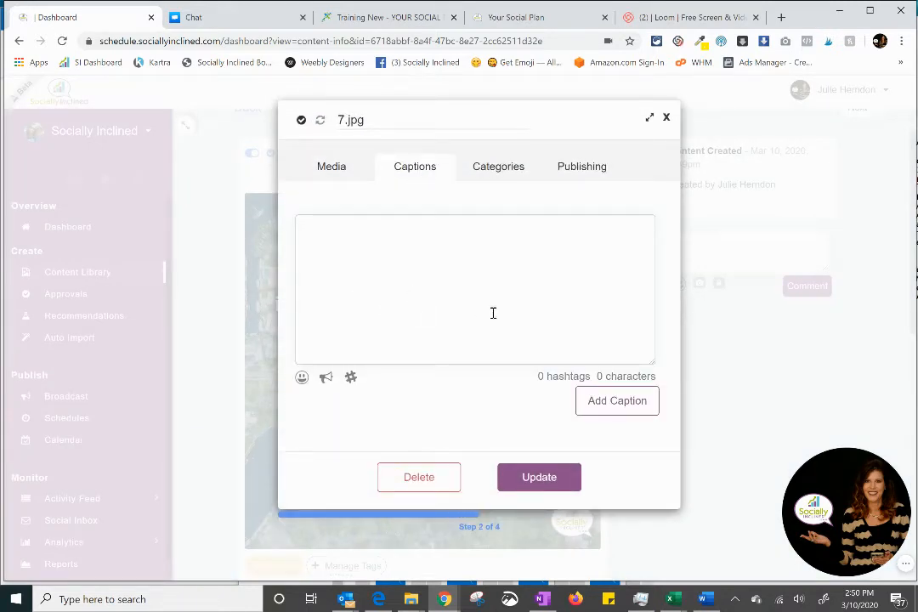
pyautogui.click(667, 120)
pyautogui.scroll(1, 195, 153)
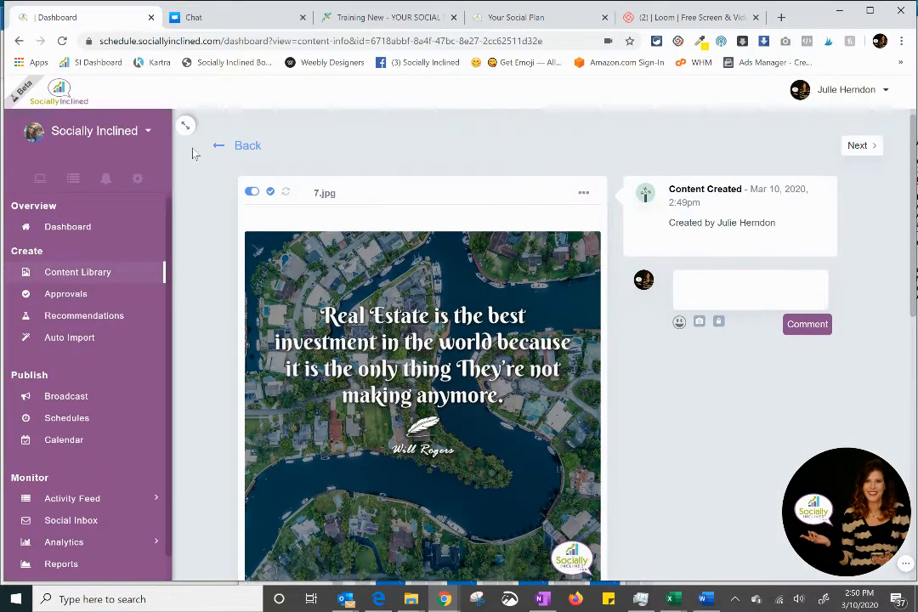
pyautogui.click(219, 145)
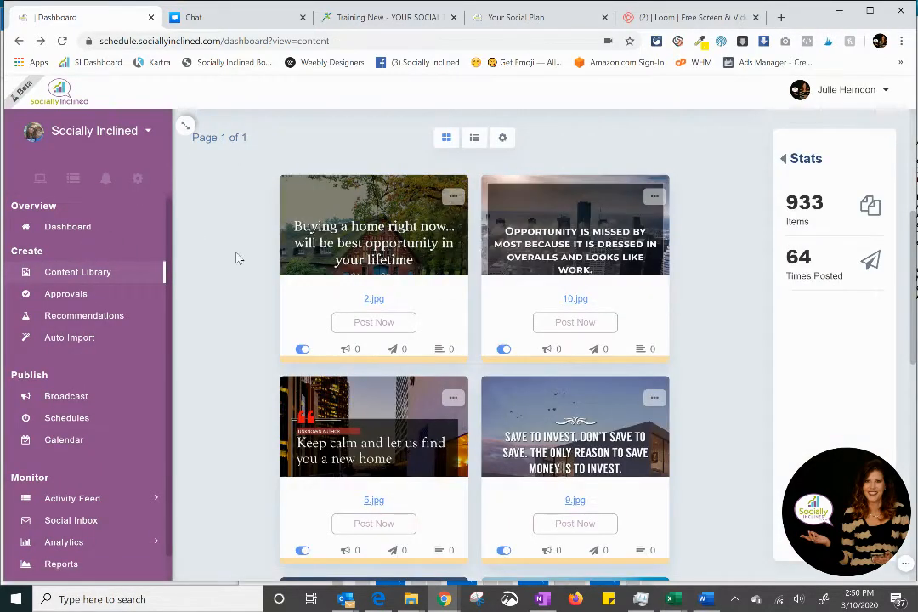
# Step: Remove the Real Estate filter from the content library and open the bulk CSV content upload
pyautogui.scroll(3, 579, 213)
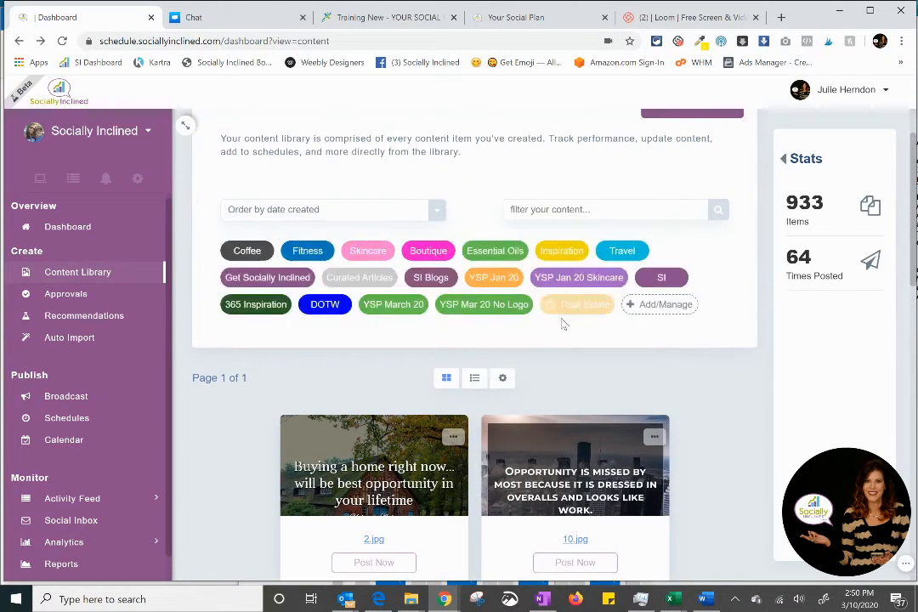
pyautogui.click(578, 303)
pyautogui.click(502, 377)
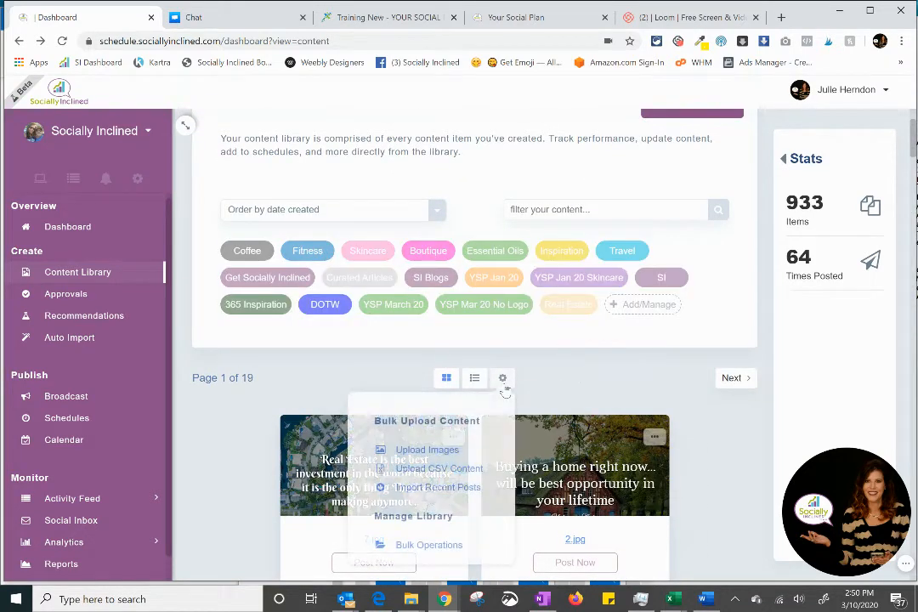
pyautogui.click(448, 471)
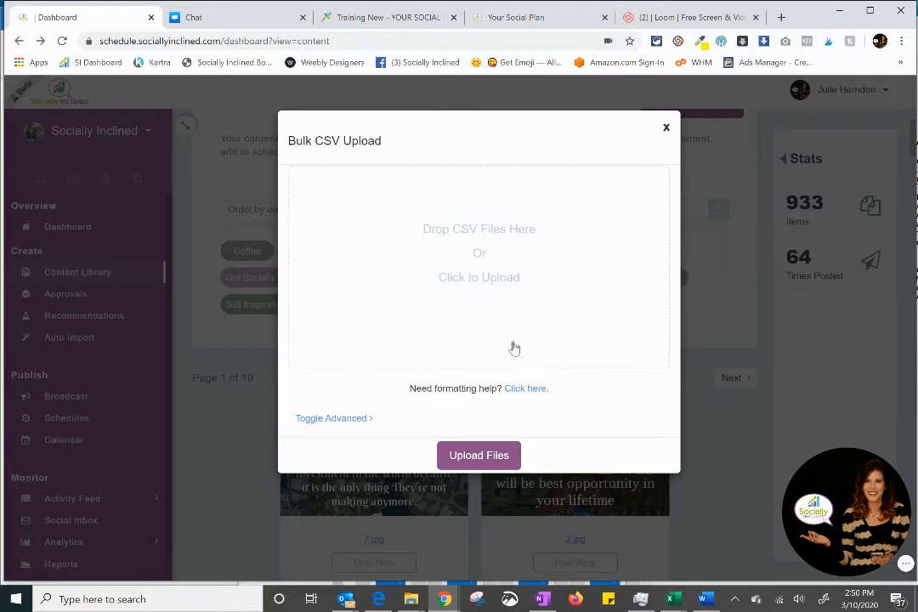
# Step: Reveal the advanced options of the CSV upload and review Add Watermark, leaving it disabled
pyautogui.click(366, 420)
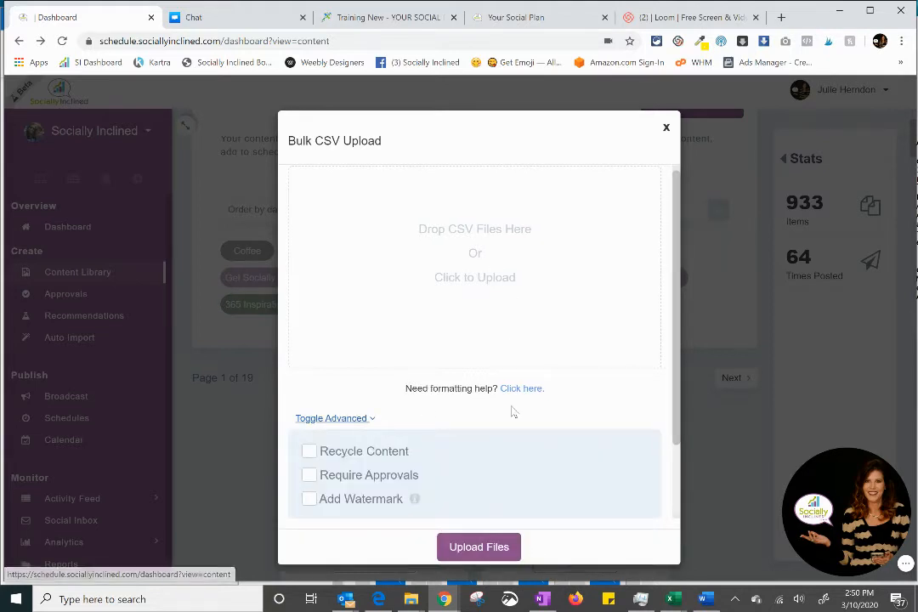
pyautogui.scroll(-2, 413, 411)
pyautogui.click(310, 414)
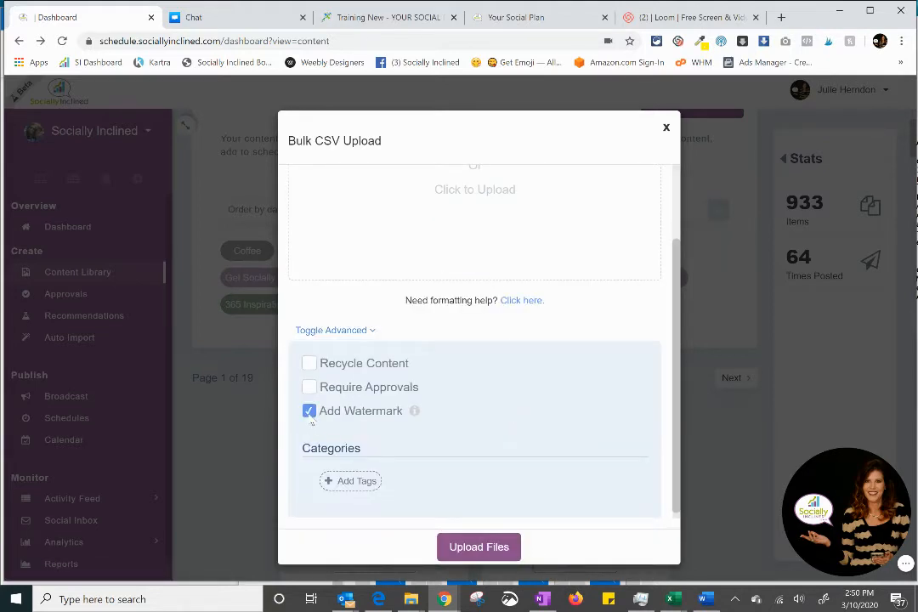
pyautogui.click(309, 412)
pyautogui.moveTo(414, 411)
# Step: Assign the YSP Mar 20 No Logo category to the CSV upload
pyautogui.click(361, 482)
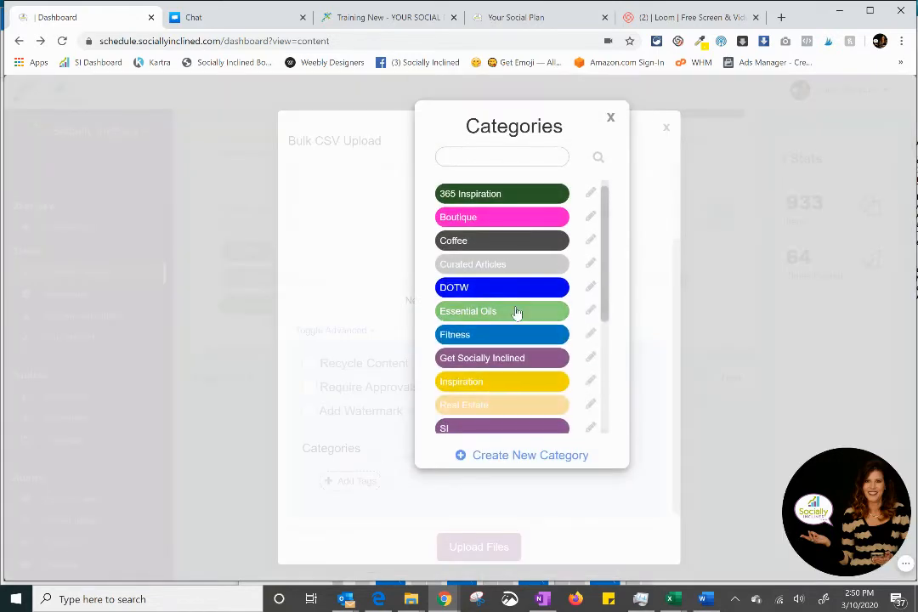
pyautogui.scroll(-3, 503, 416)
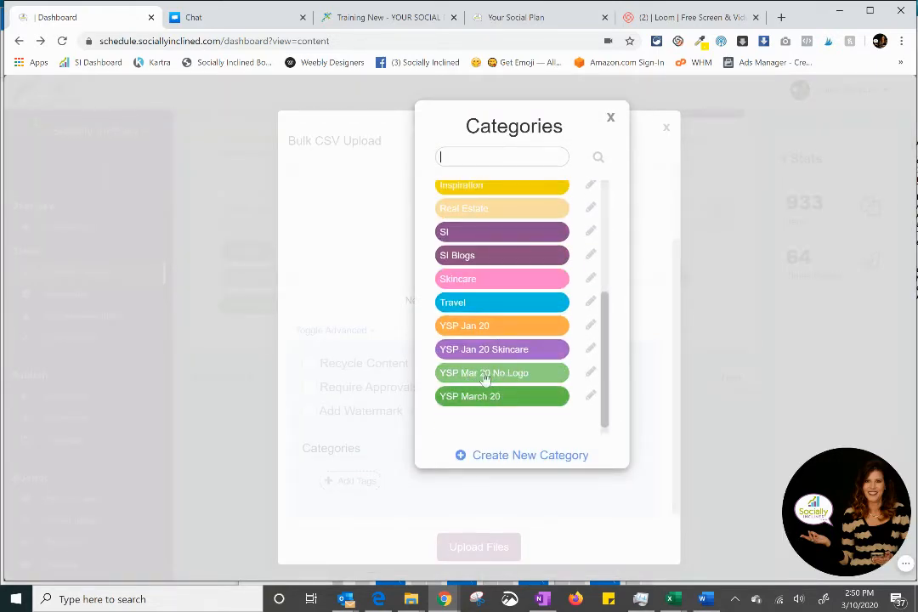
pyautogui.click(502, 376)
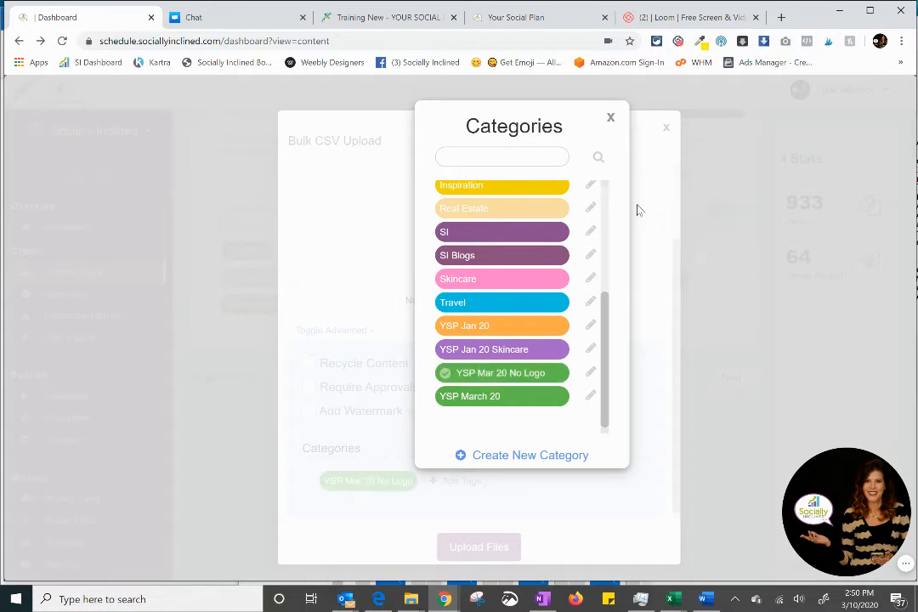
pyautogui.click(610, 117)
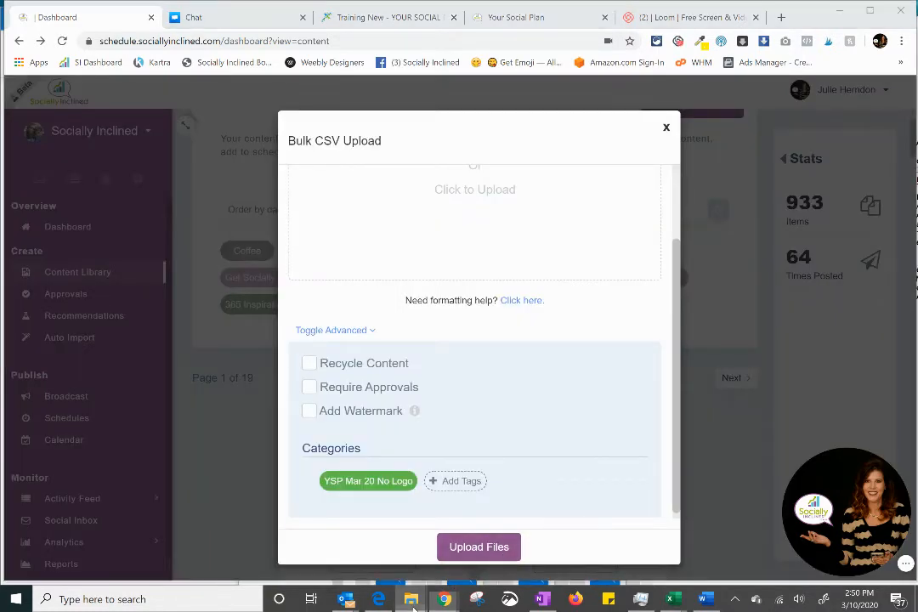
# Step: Add the CC_March20 CSV file from the Mar 20 folder, upload it, and finish the bulk CSV upload
pyautogui.moveTo(411, 600)
pyautogui.click(394, 536)
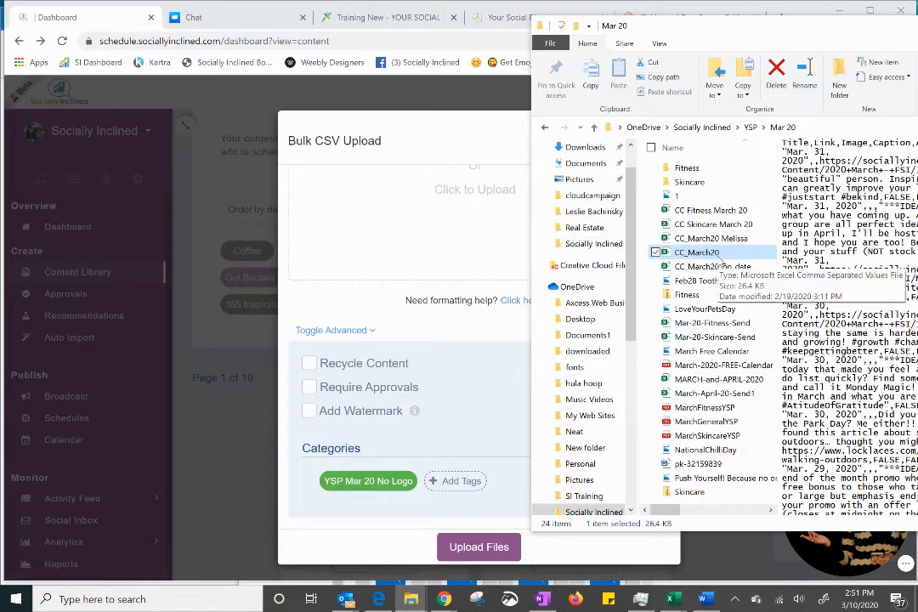
pyautogui.moveTo(713, 259); pyautogui.dragTo(489, 218)
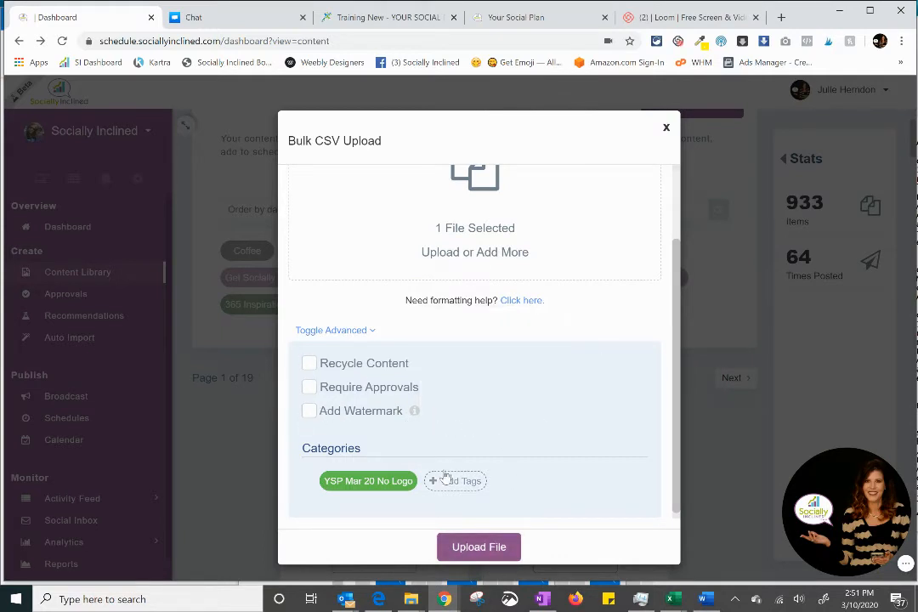
pyautogui.click(483, 551)
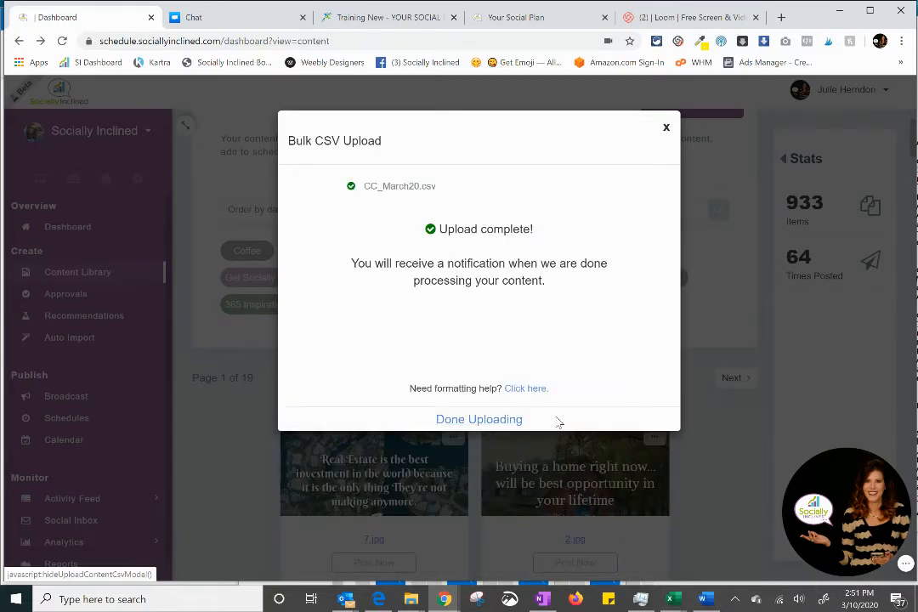
pyautogui.click(498, 420)
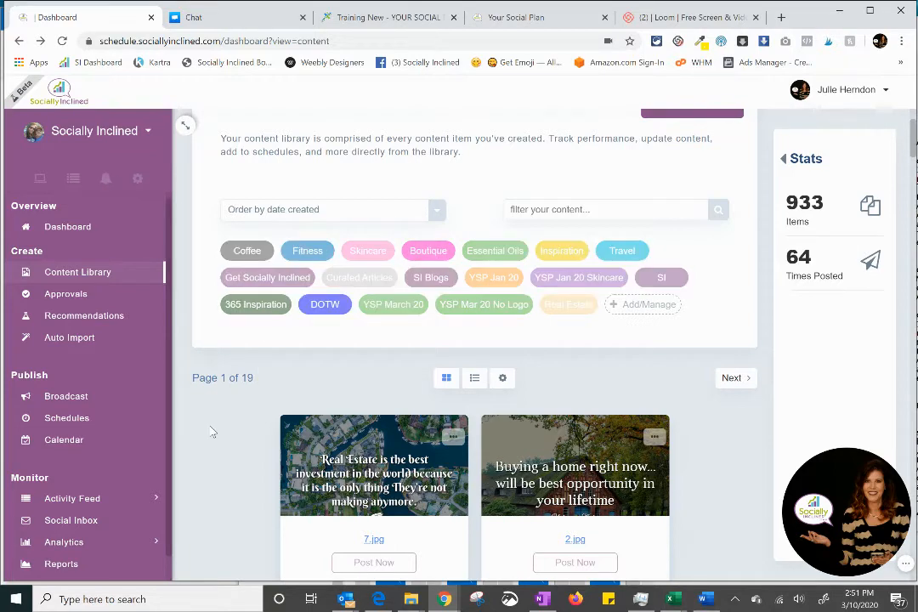
# Step: Start an import of recent posts from the Socially Inclined - Facebook account
pyautogui.scroll(-3, 225, 478)
pyautogui.scroll(4, 226, 478)
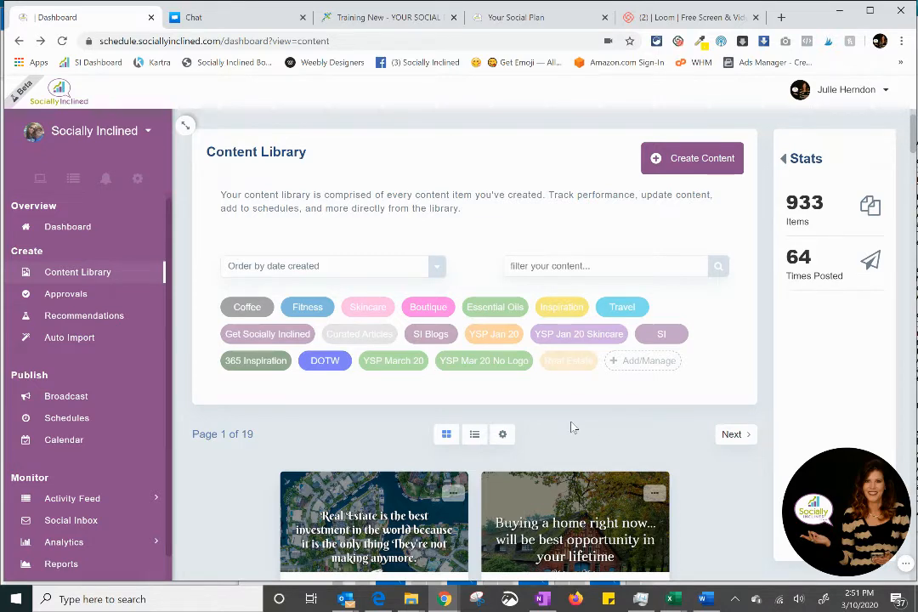
pyautogui.click(504, 434)
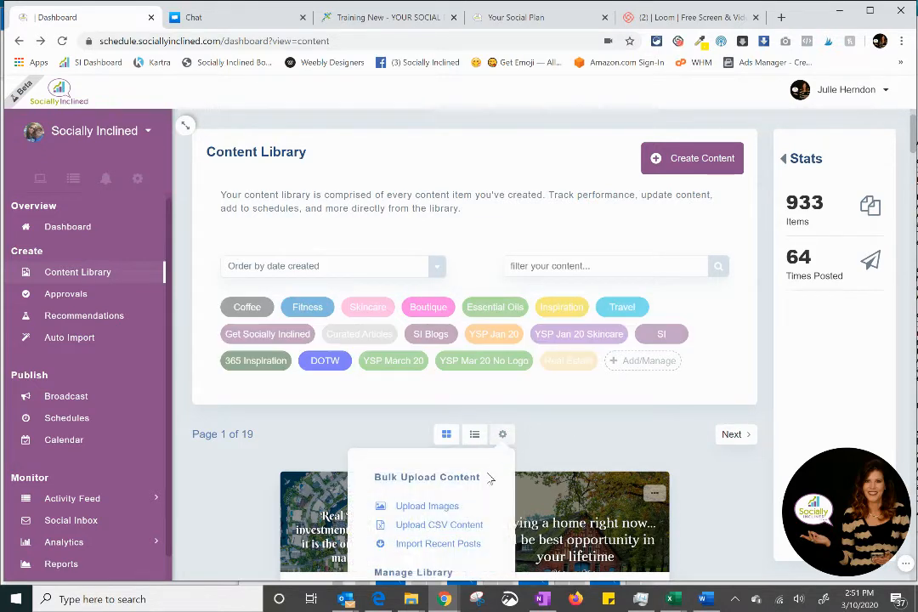
pyautogui.scroll(-1, 490, 478)
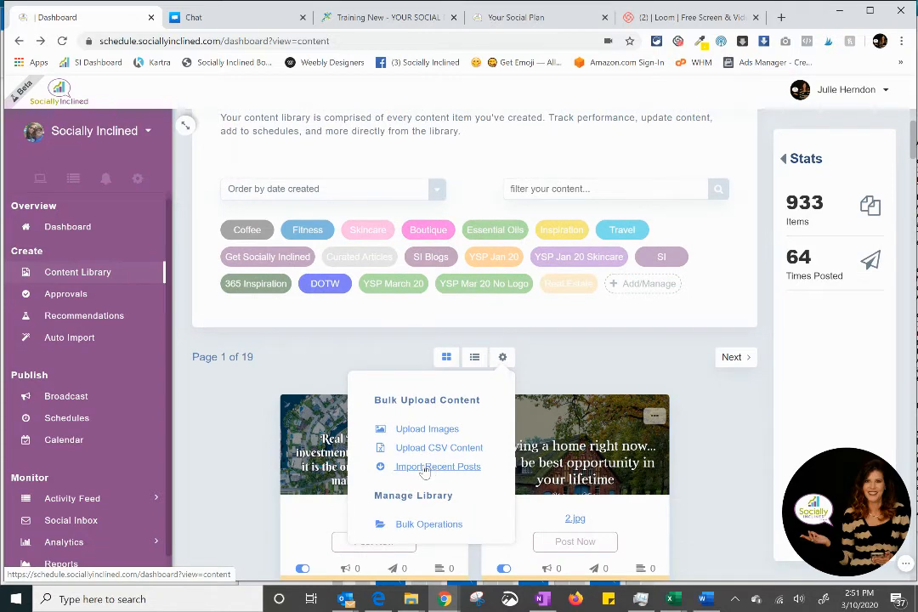
pyautogui.click(426, 471)
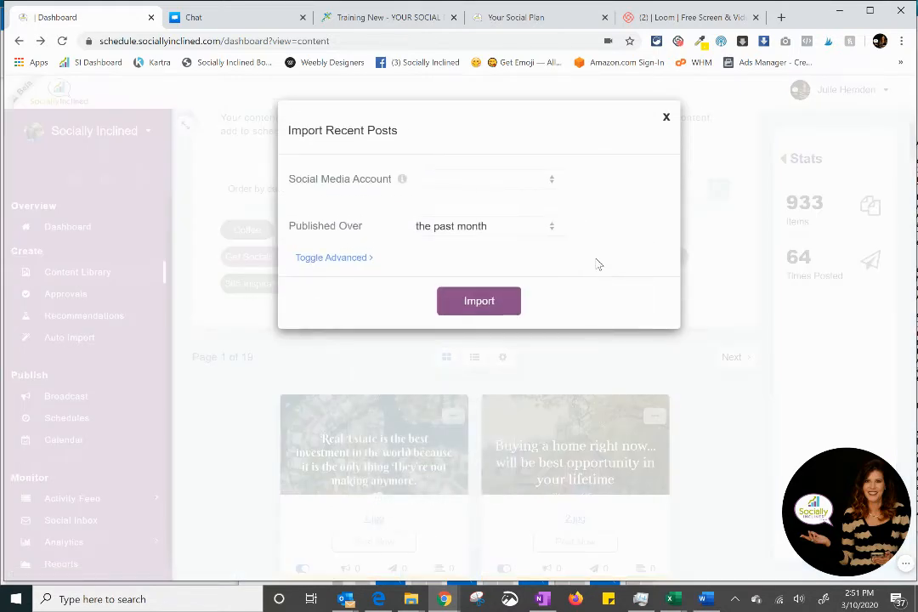
pyautogui.click(542, 184)
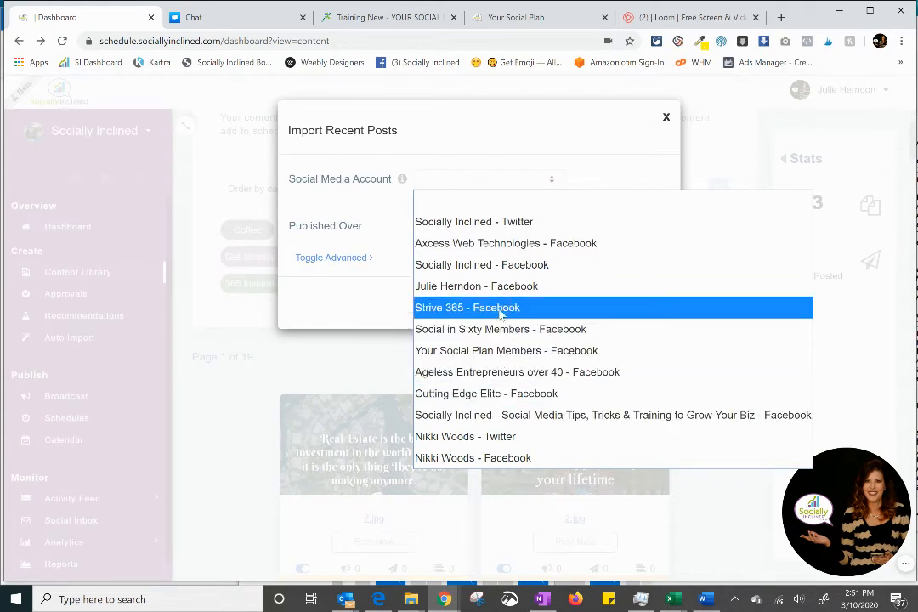
pyautogui.click(486, 271)
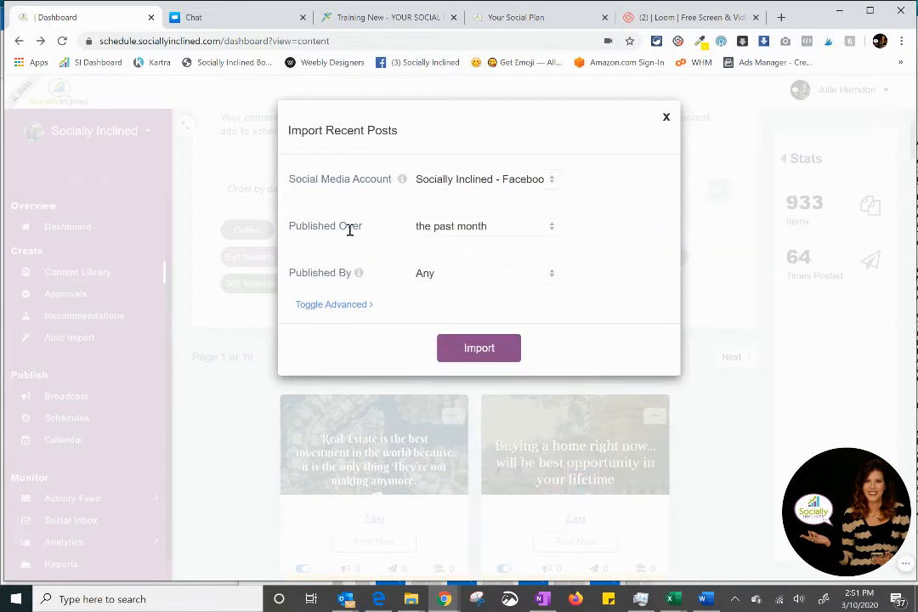
# Step: Review the Published Over and Published By choices for the import, keeping the past month and Any
pyautogui.click(512, 230)
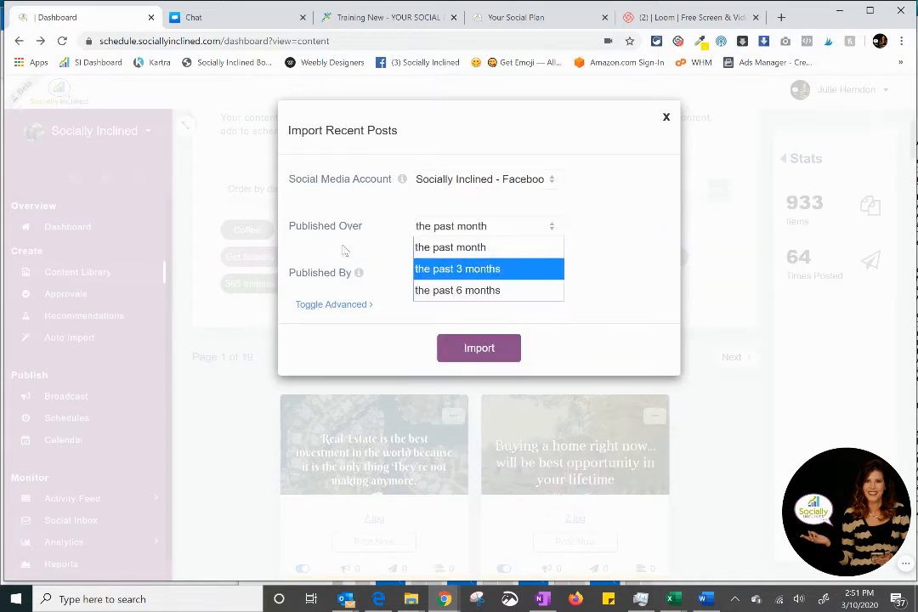
pyautogui.click(361, 259)
pyautogui.click(471, 281)
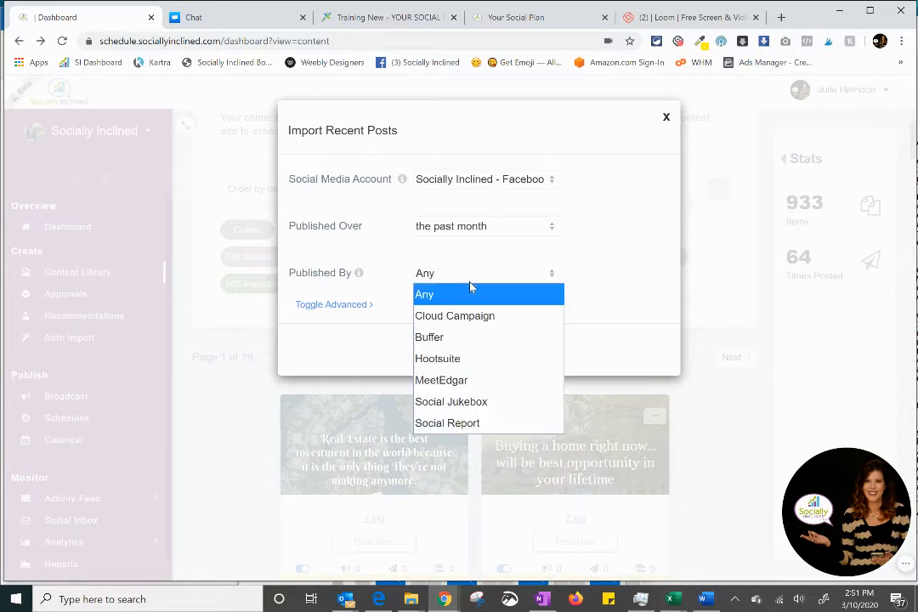
pyautogui.click(379, 278)
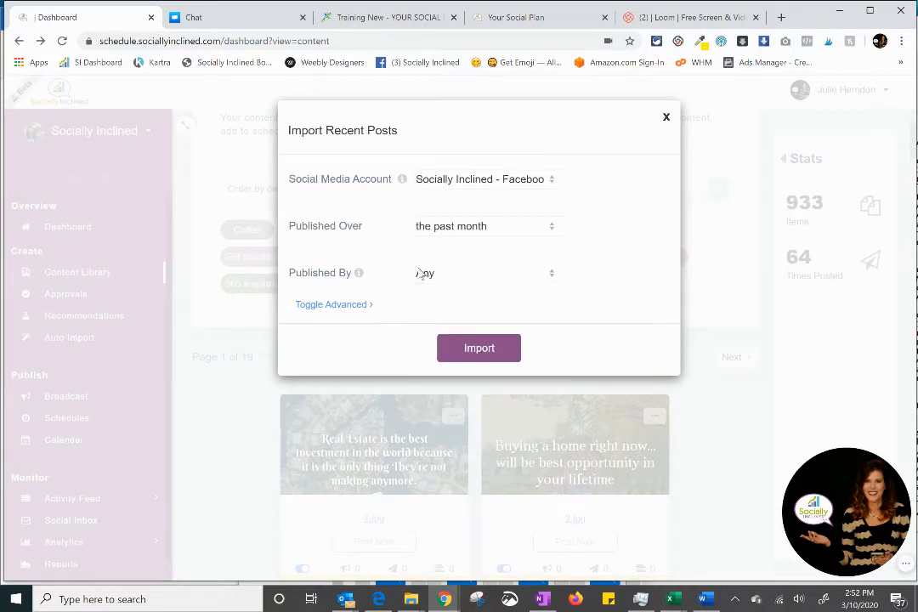
pyautogui.click(480, 281)
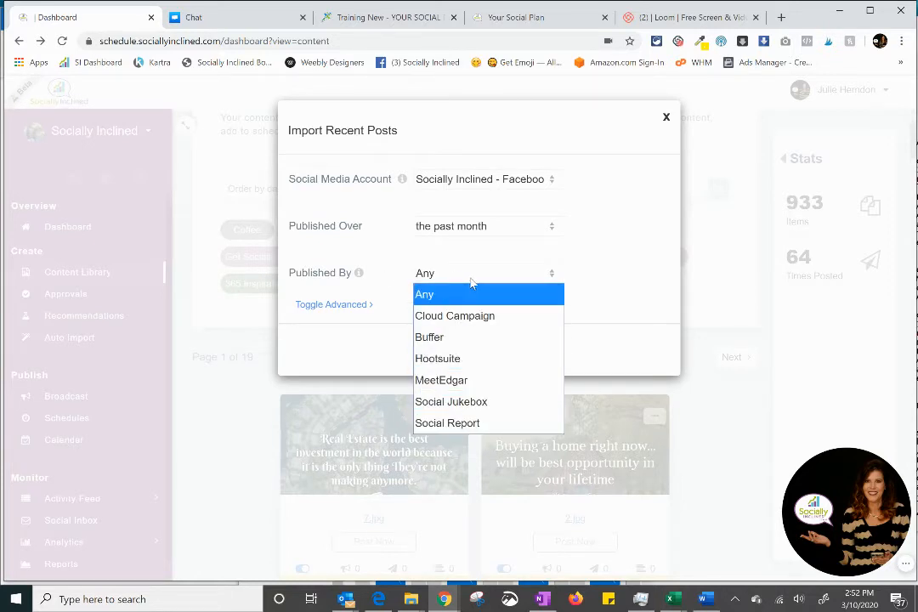
pyautogui.click(397, 269)
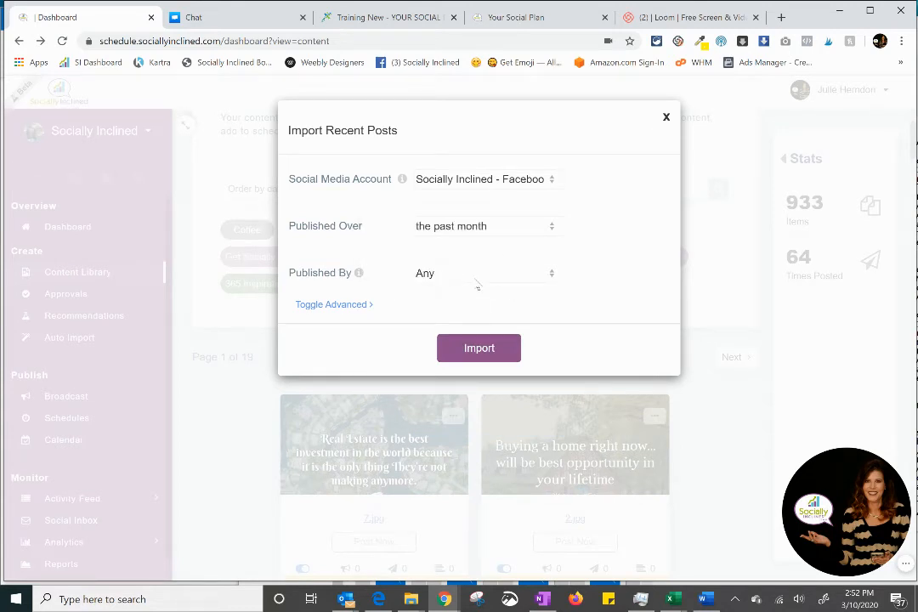
# Step: Assign the SI category in the advanced import options and run the import of recent posts
pyautogui.click(353, 304)
pyautogui.scroll(-1, 549, 311)
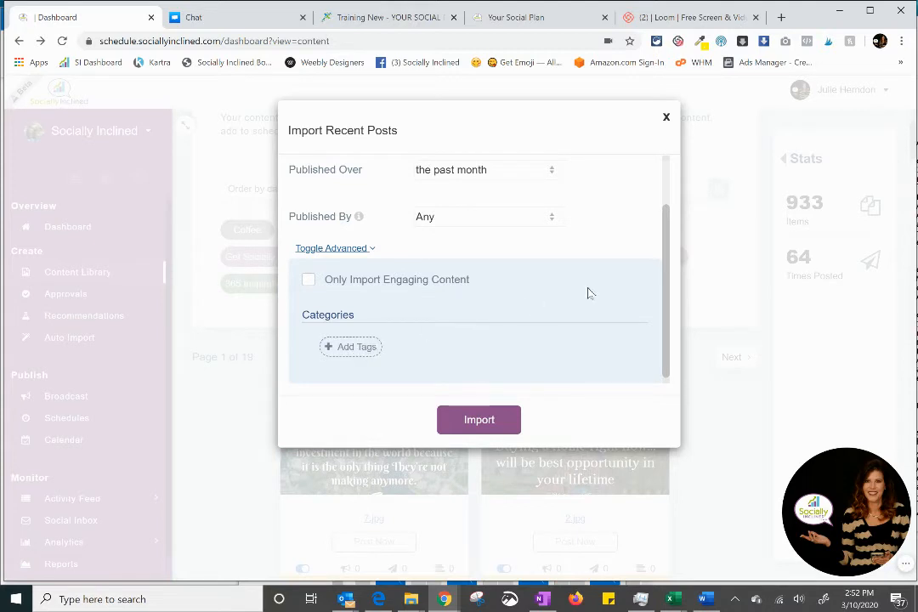
pyautogui.scroll(1, 595, 294)
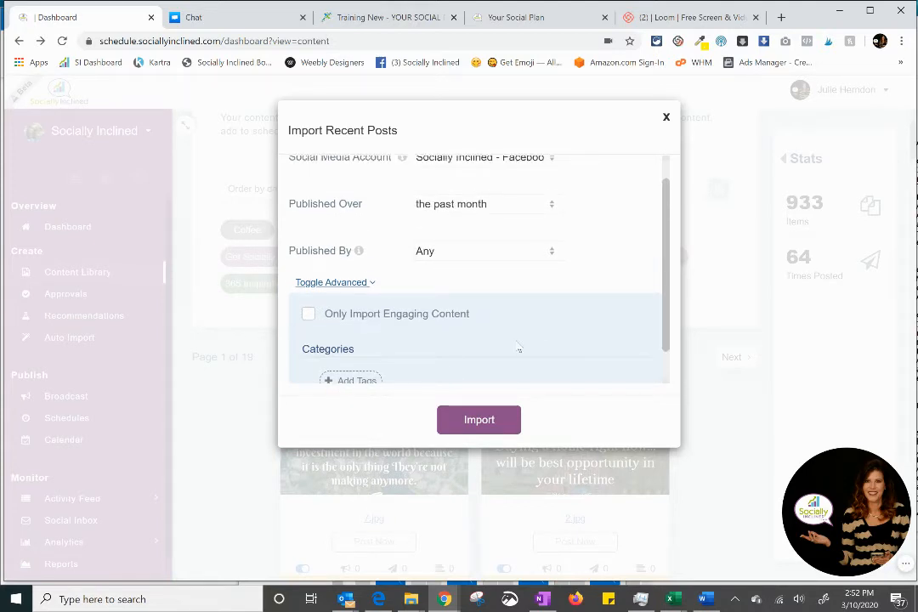
pyautogui.scroll(-1, 519, 347)
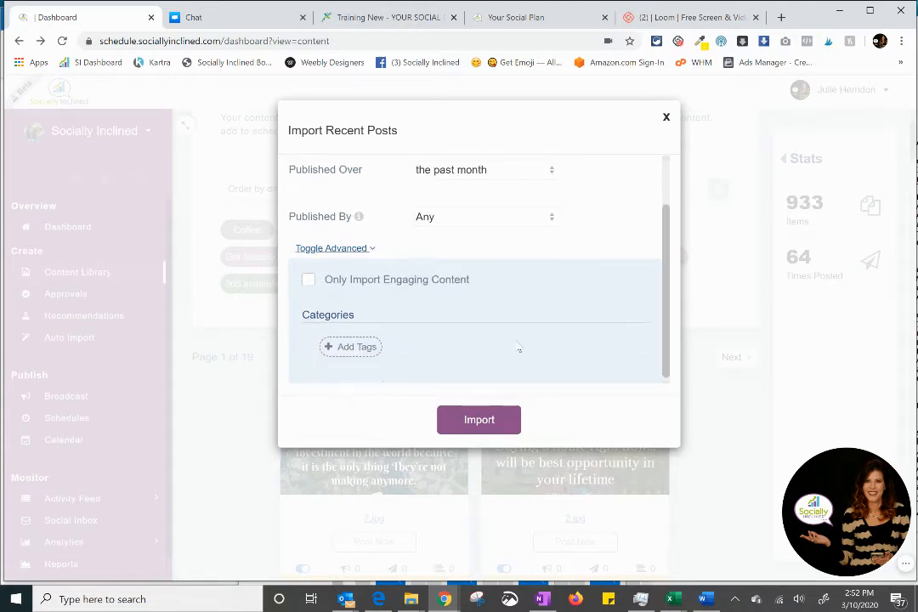
pyautogui.click(352, 350)
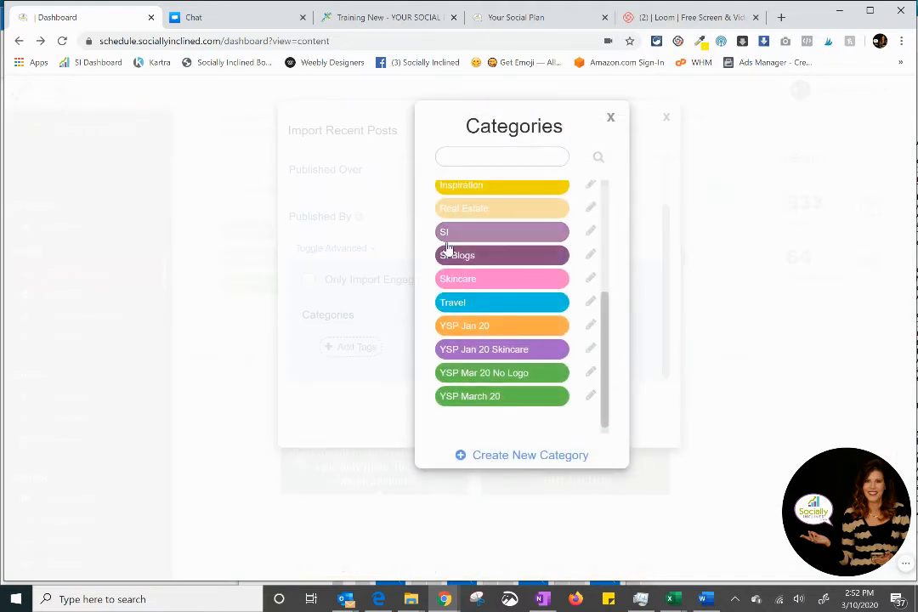
pyautogui.click(447, 238)
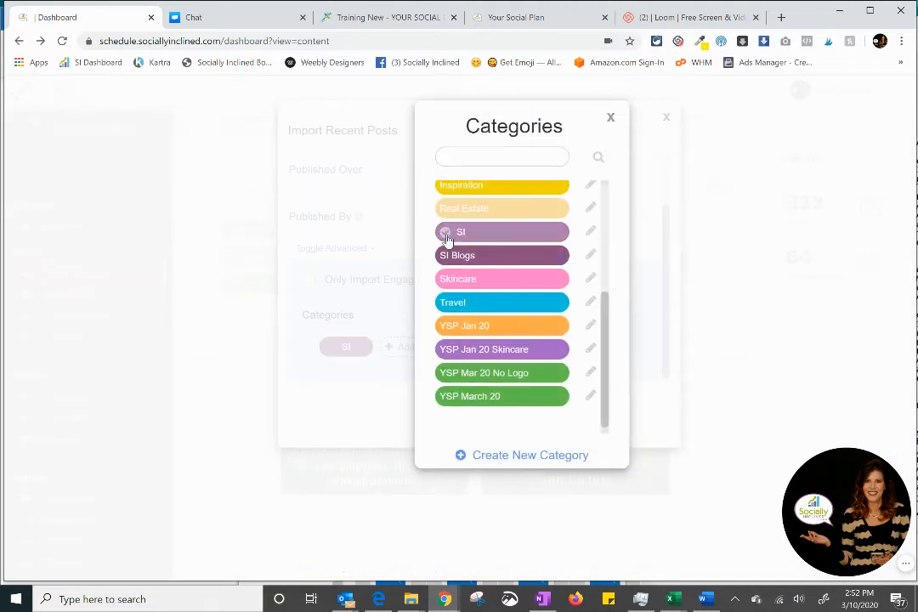
pyautogui.click(612, 119)
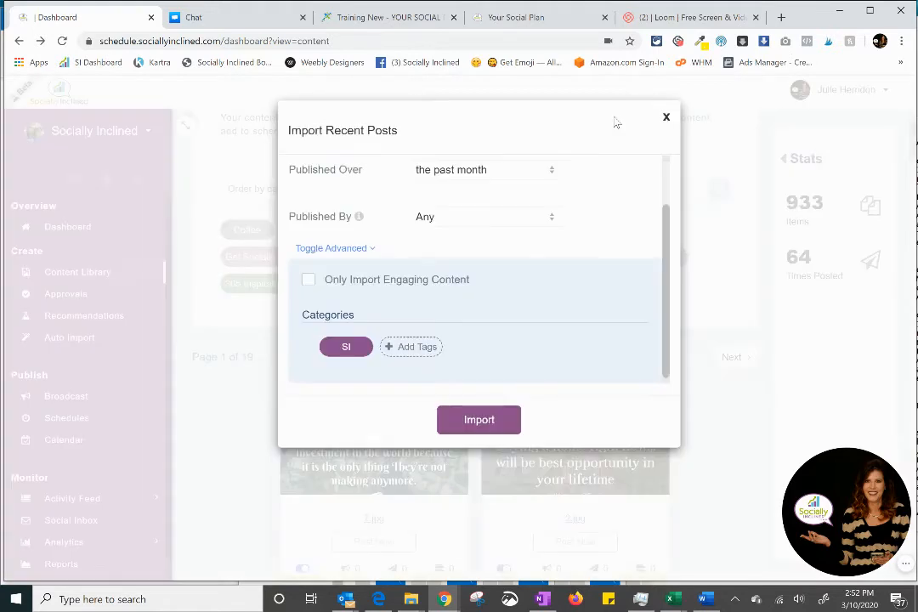
pyautogui.scroll(1, 495, 275)
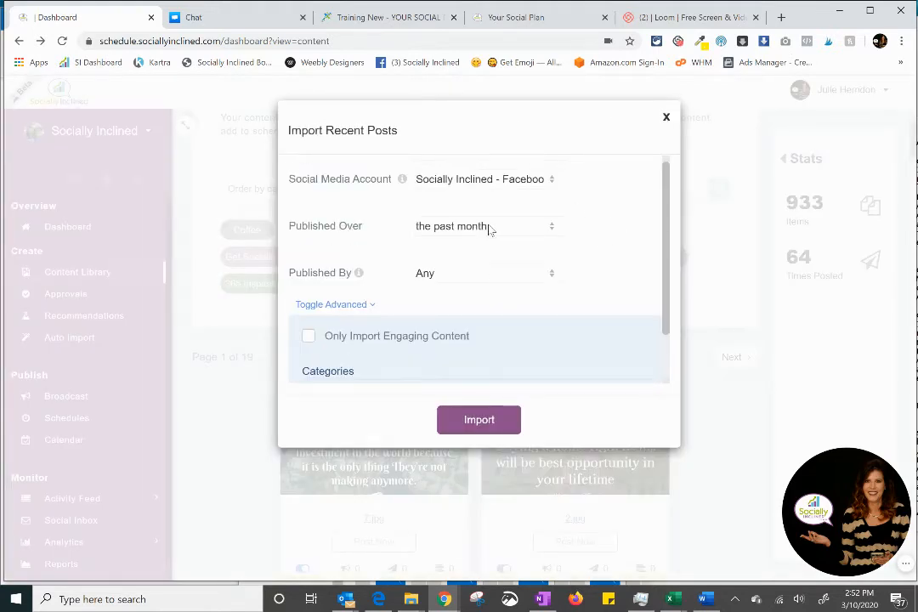
pyautogui.click(479, 422)
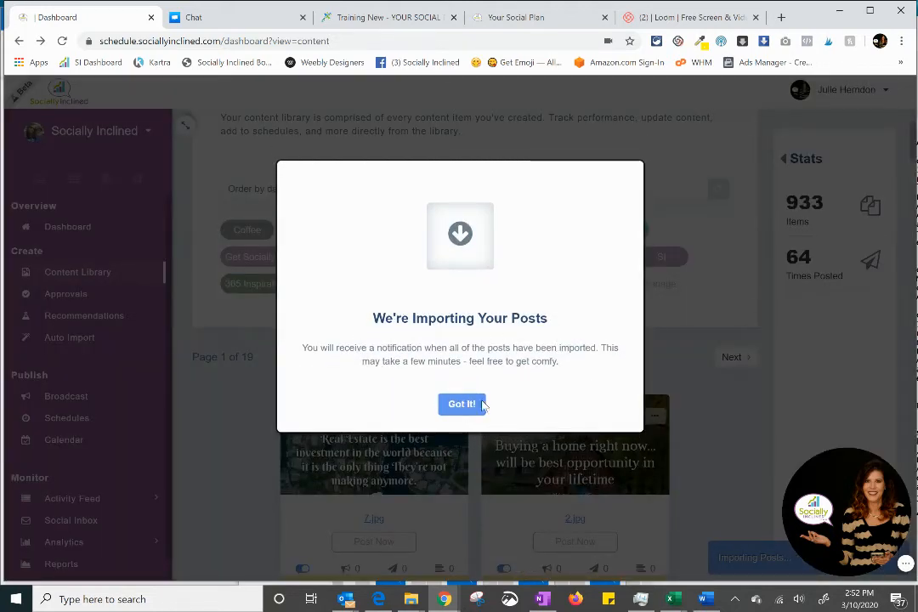
# Step: Dismiss the import notice and filter the content library by the SI category
pyautogui.click(464, 404)
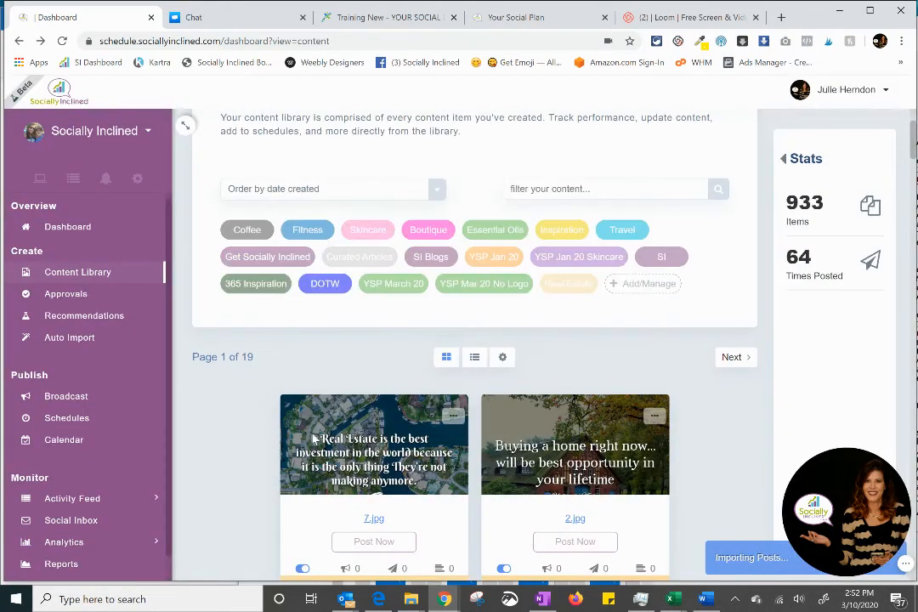
pyautogui.click(666, 257)
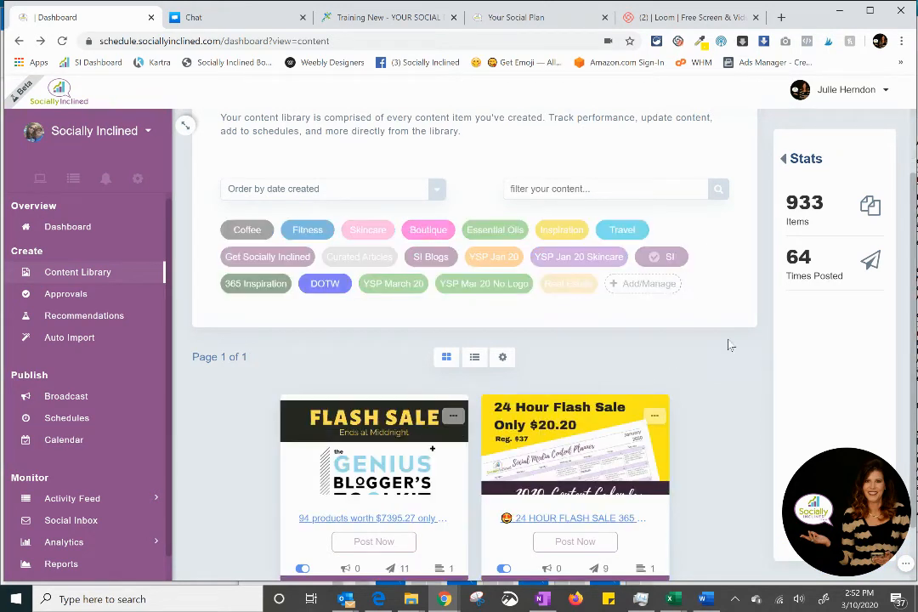
pyautogui.scroll(-1, 730, 345)
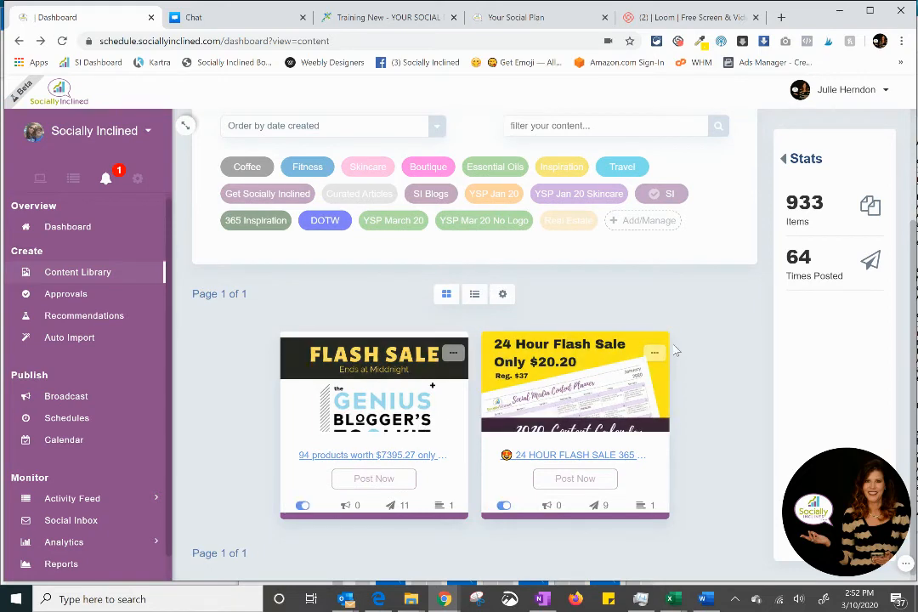
pyautogui.scroll(2, 676, 350)
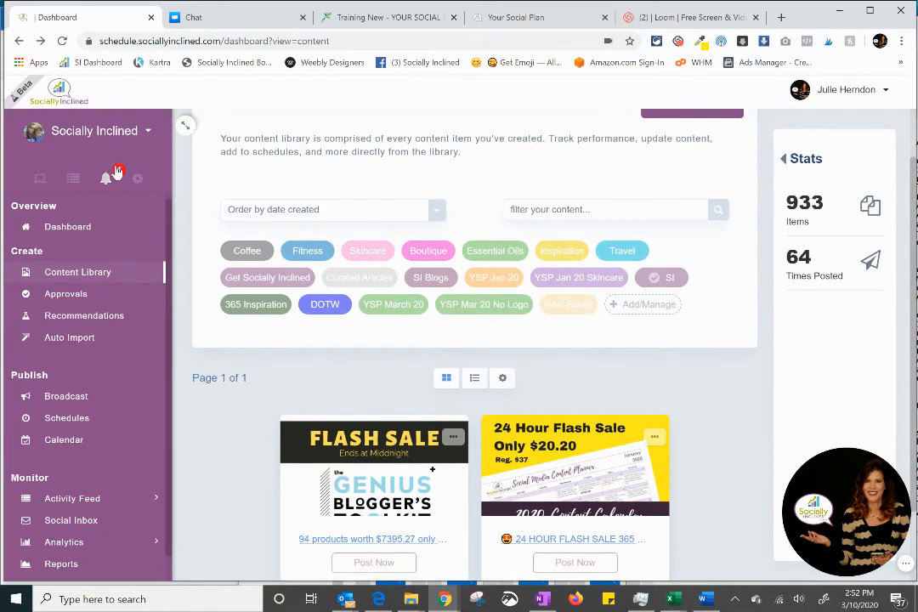
# Step: Open the new import alert and look through the refreshed content library for the imported posts
pyautogui.click(118, 173)
pyautogui.click(37, 290)
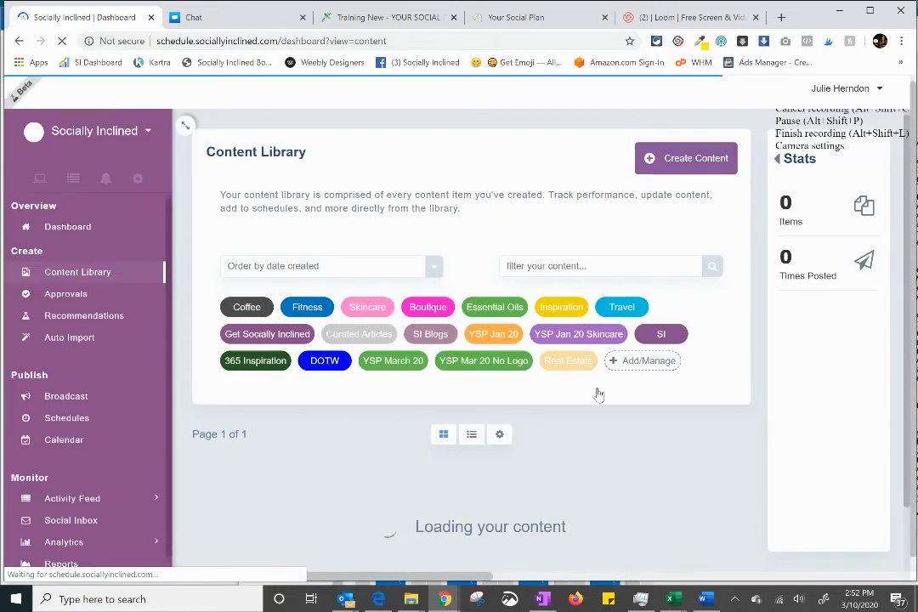
pyautogui.scroll(-2, 717, 437)
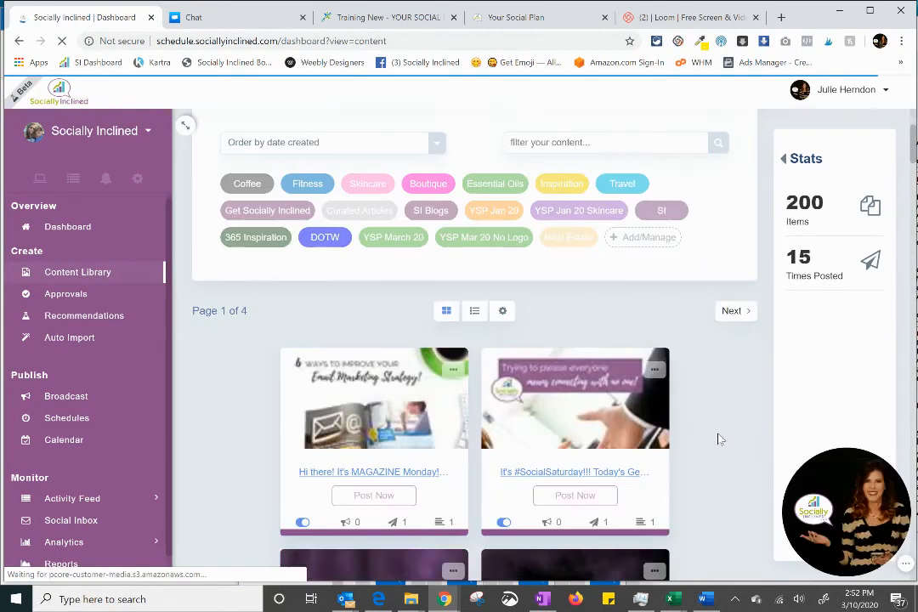
pyautogui.scroll(-8, 667, 415)
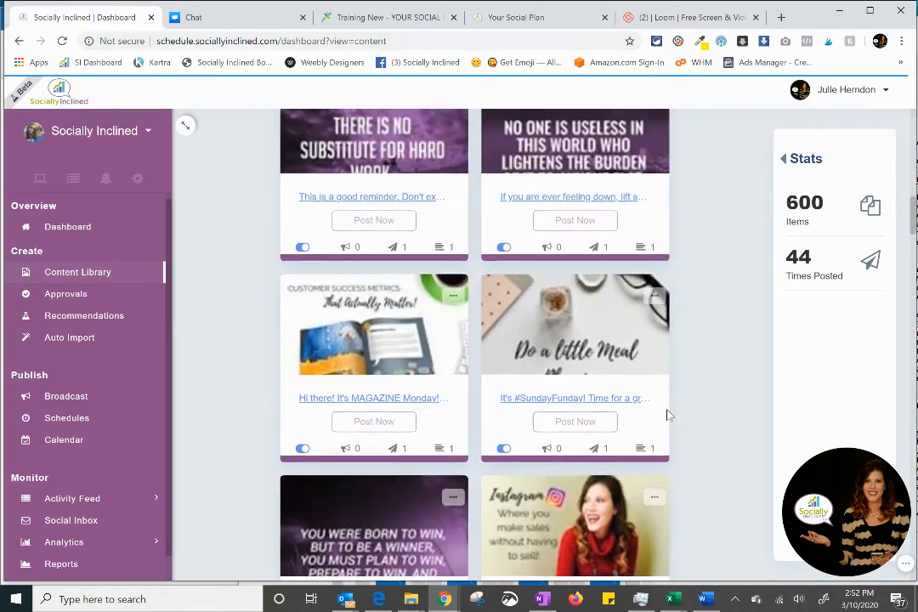
pyautogui.scroll(-12, 668, 415)
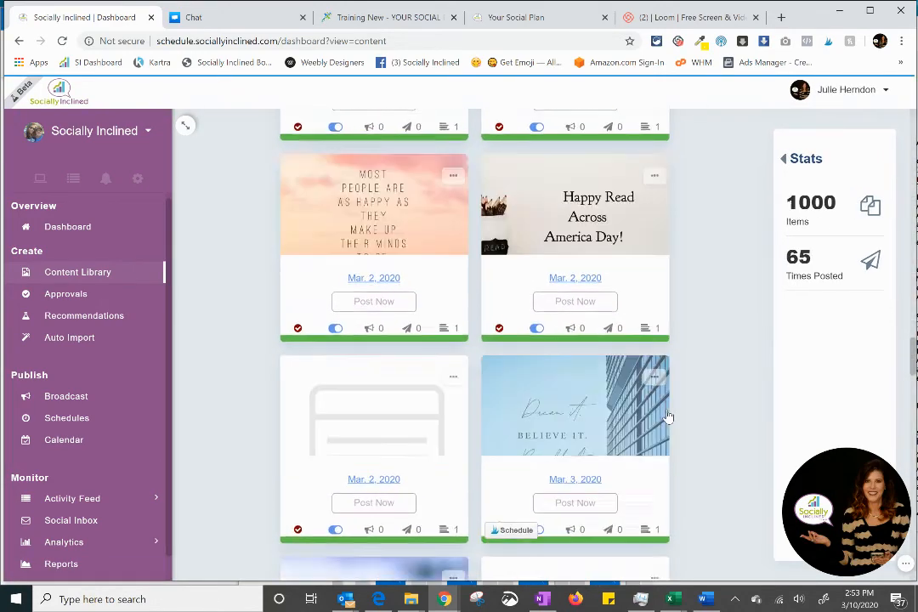
pyautogui.scroll(-3, 668, 417)
pyautogui.scroll(9, 669, 417)
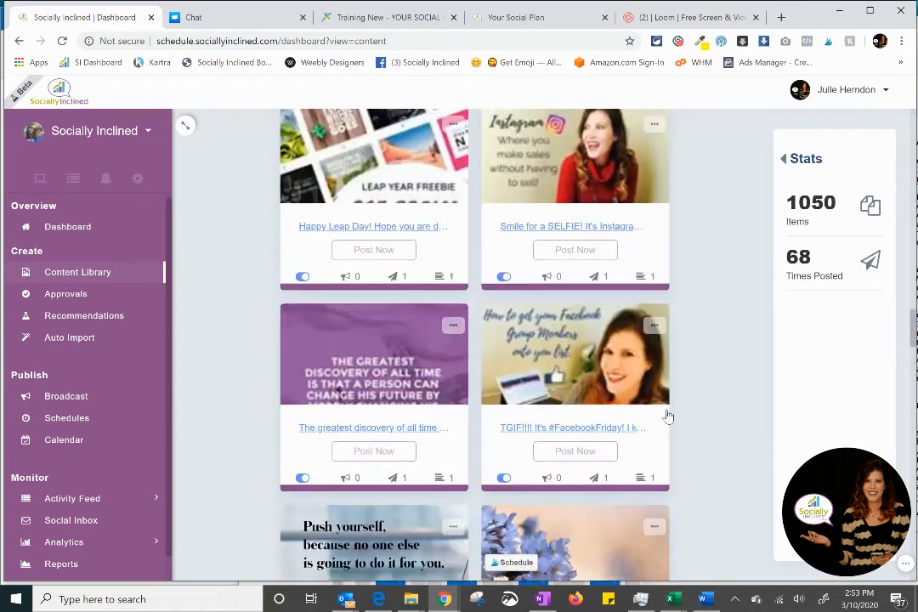
pyautogui.scroll(10, 668, 416)
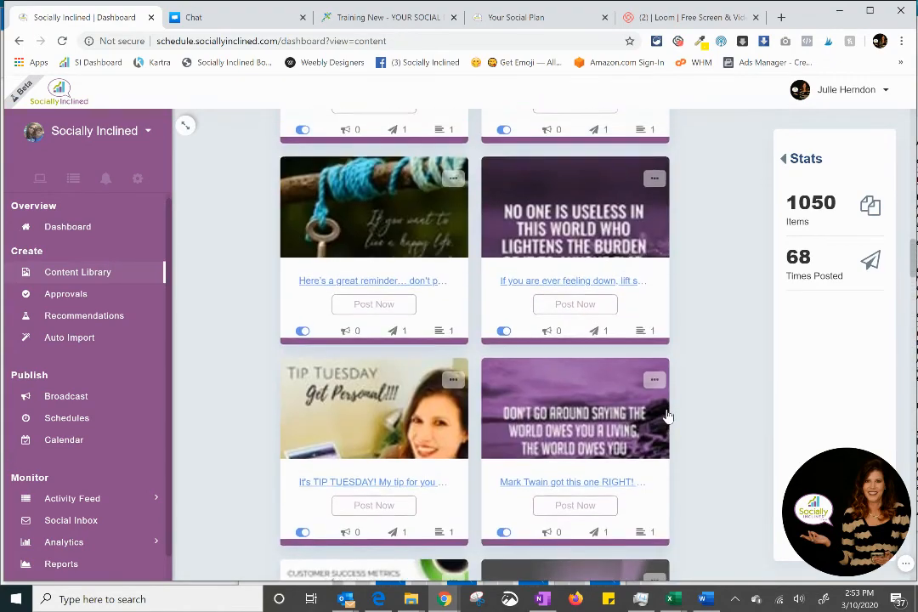
pyautogui.scroll(8, 668, 415)
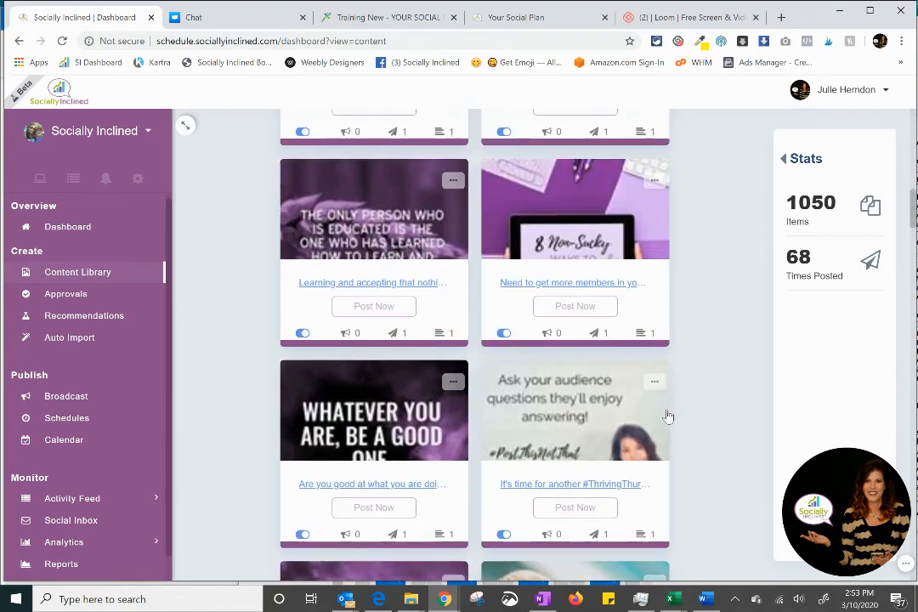
pyautogui.scroll(6, 668, 417)
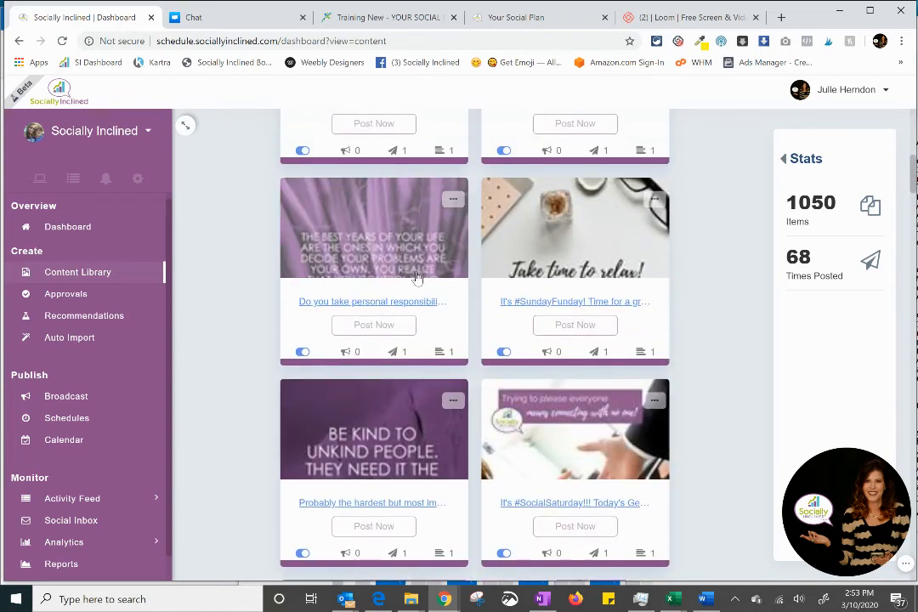
# Step: Open the imported "Do you take personal responsibility" post and review its caption, image and category tag
pyautogui.click(416, 278)
pyautogui.scroll(-3, 420, 472)
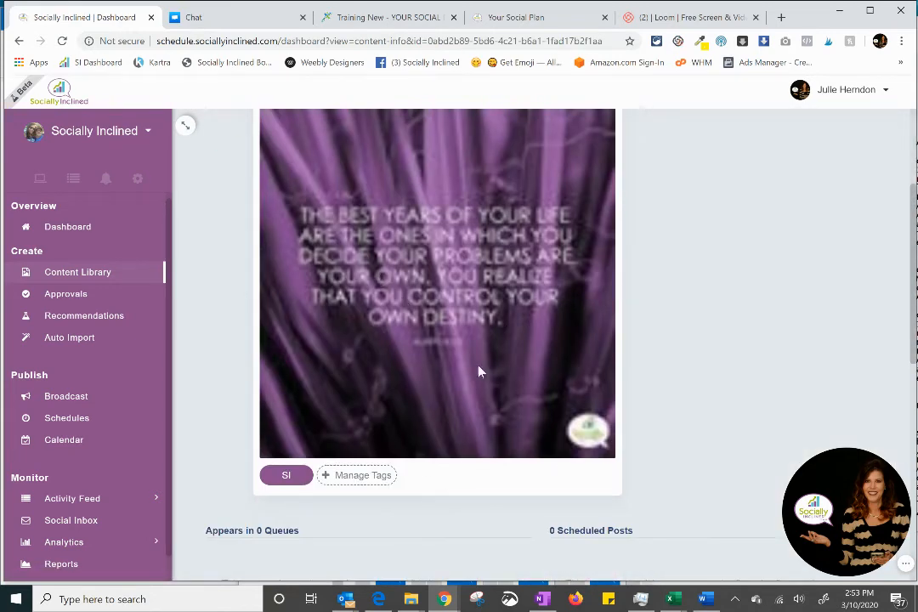
pyautogui.scroll(2, 409, 323)
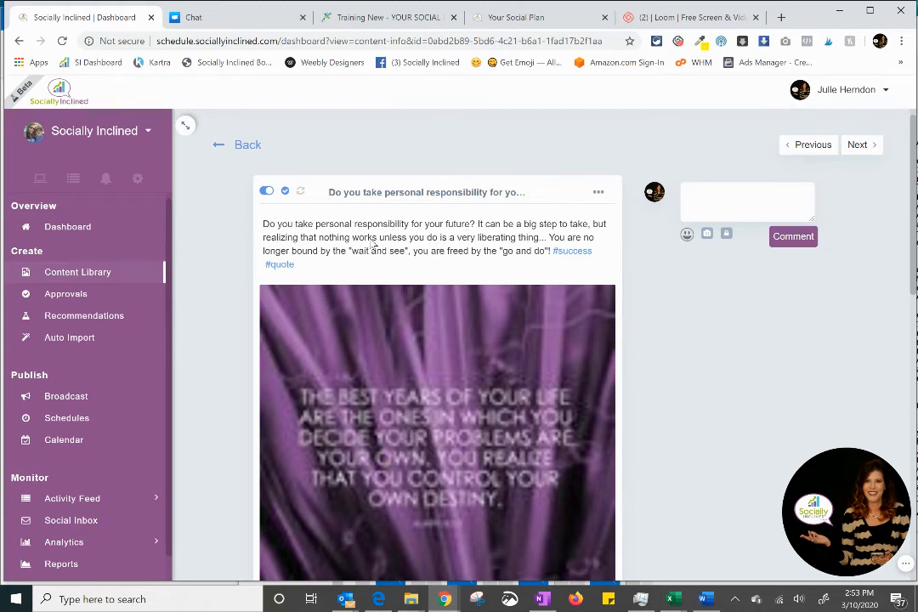
pyautogui.scroll(-5, 511, 433)
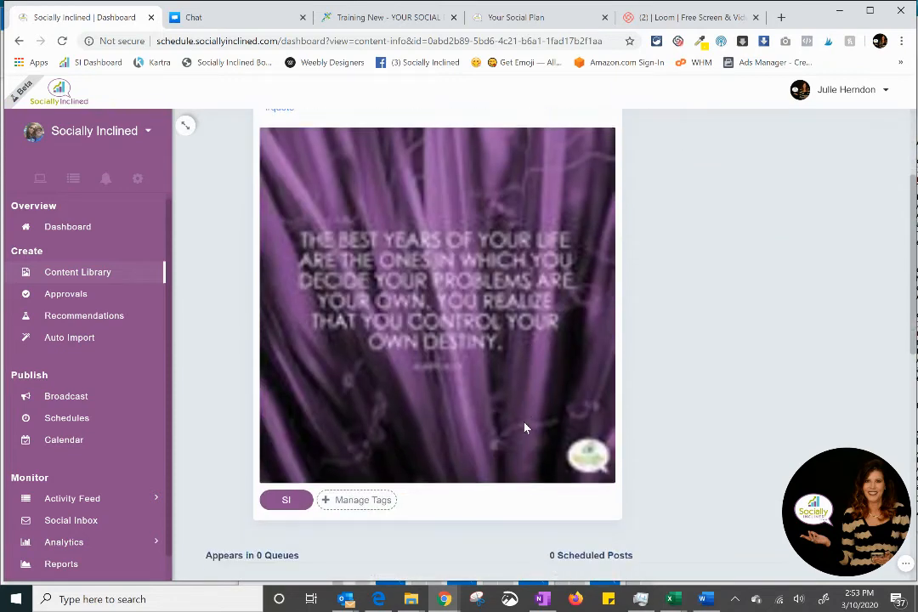
pyautogui.scroll(5, 524, 427)
pyautogui.scroll(-3, 476, 489)
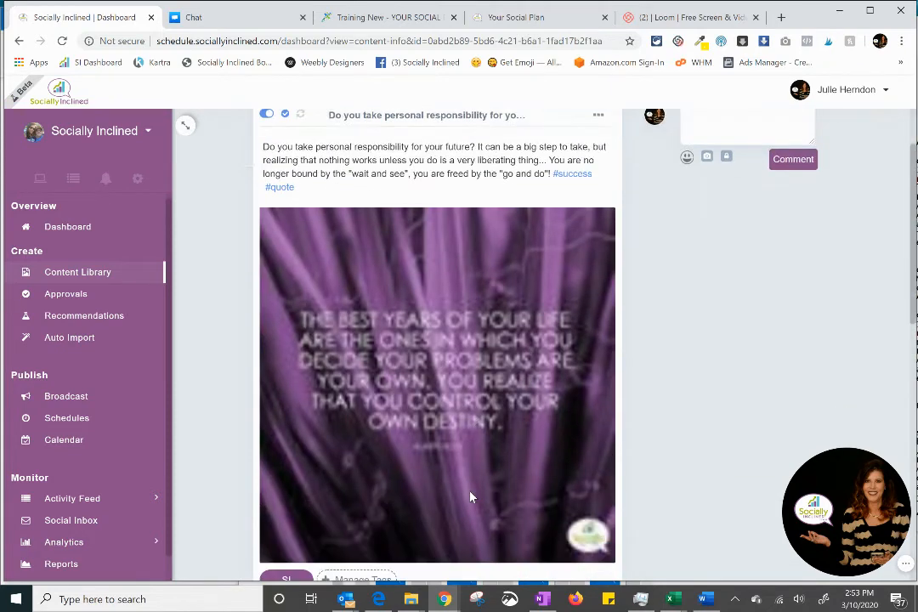
pyautogui.scroll(3, 490, 377)
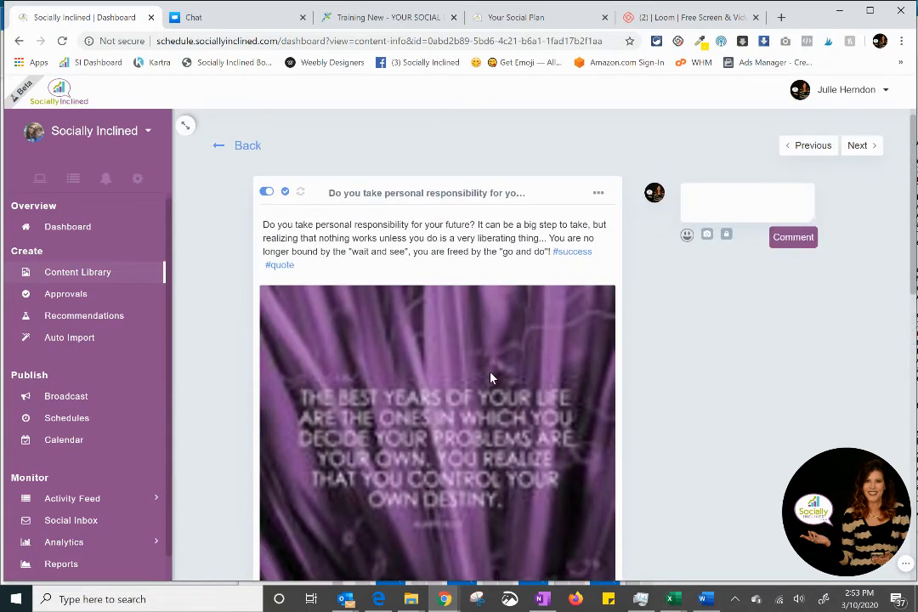
pyautogui.scroll(-4, 442, 415)
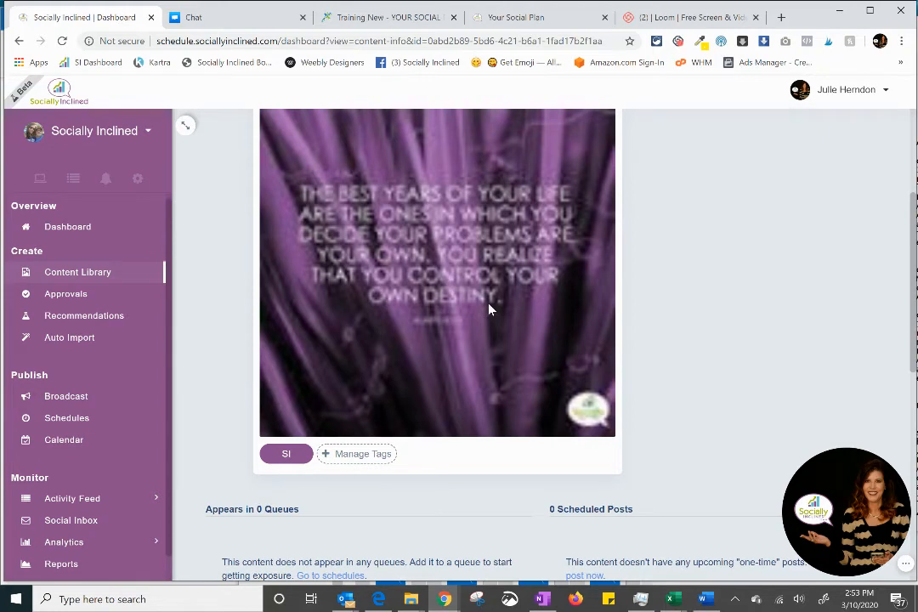
pyautogui.scroll(2, 489, 308)
pyautogui.scroll(-2, 489, 309)
pyautogui.scroll(3, 489, 308)
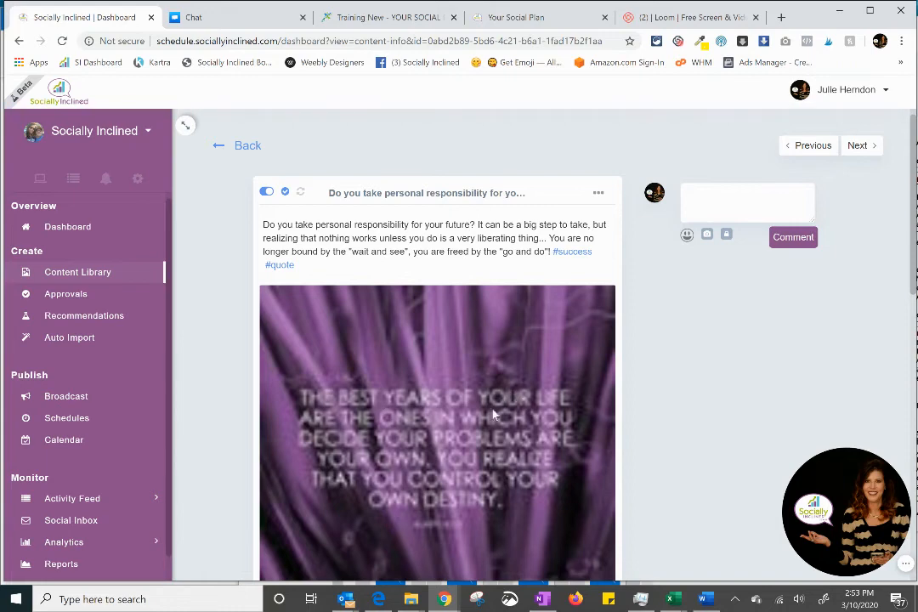
# Step: Try out adding an image and enabling Watermark new images in the post's editor, closing it without updating the post
pyautogui.click(606, 202)
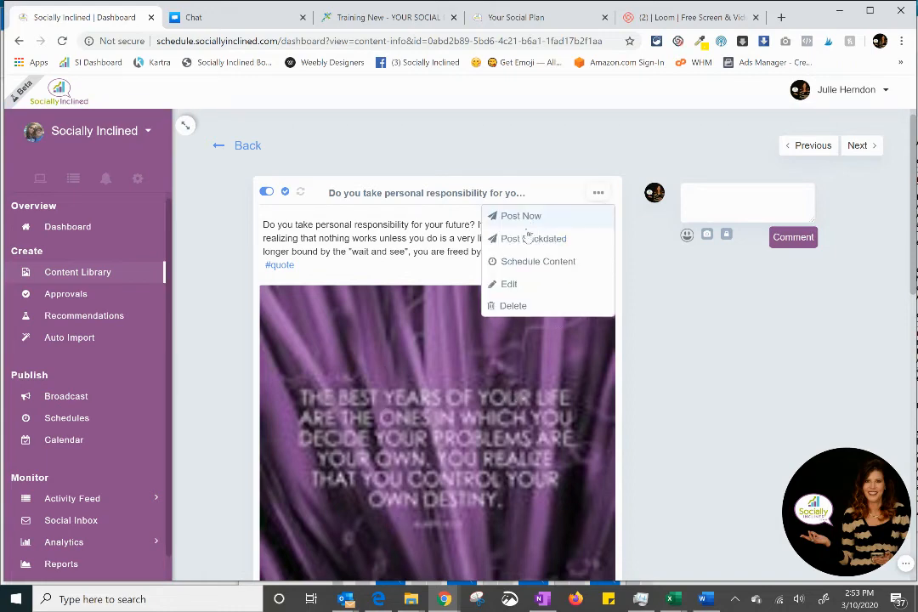
pyautogui.click(503, 284)
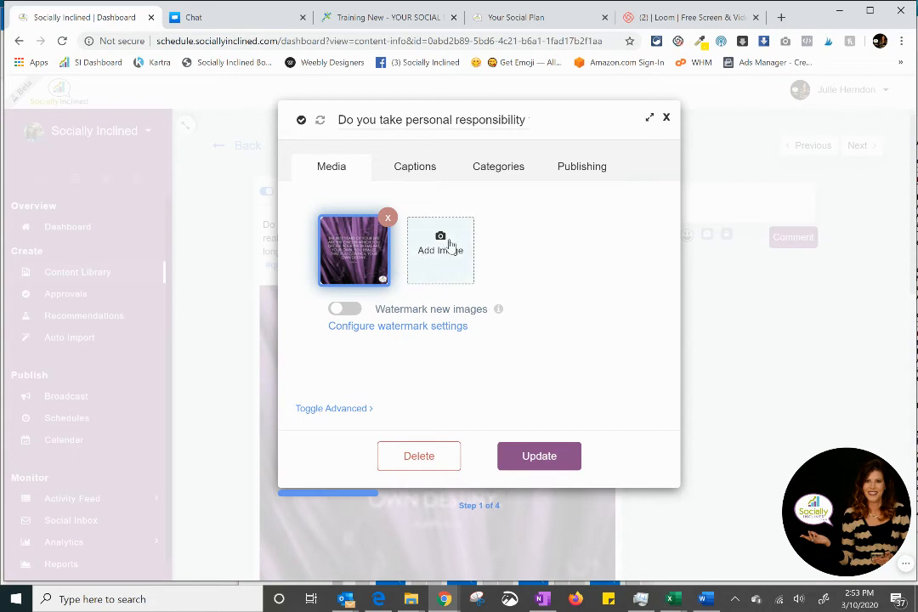
pyautogui.click(450, 248)
pyautogui.click(419, 162)
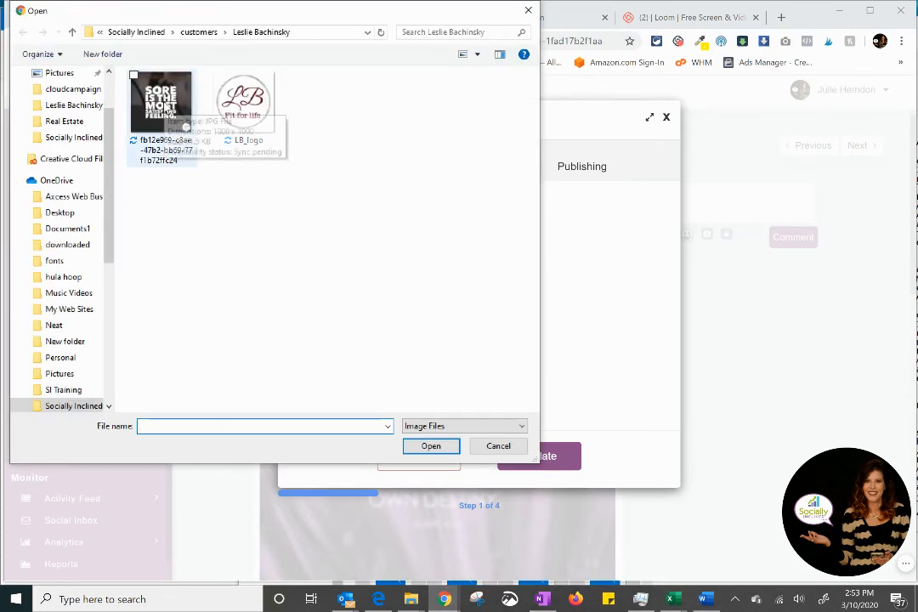
pyautogui.click(529, 12)
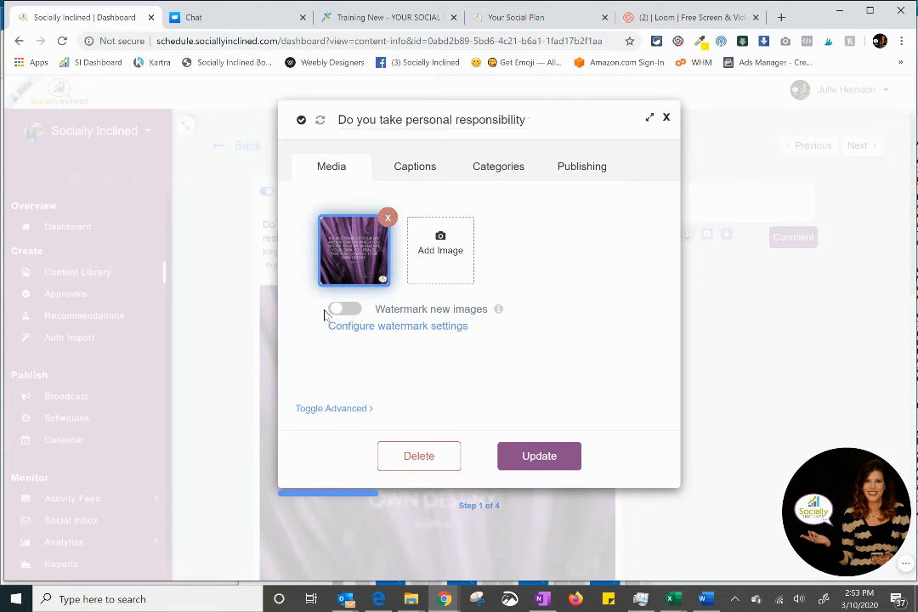
pyautogui.click(356, 311)
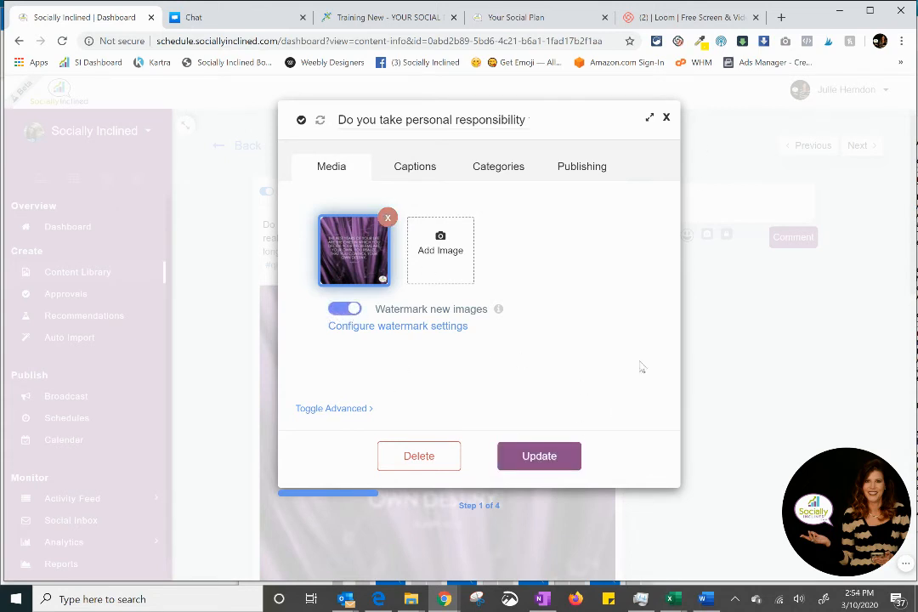
pyautogui.click(667, 119)
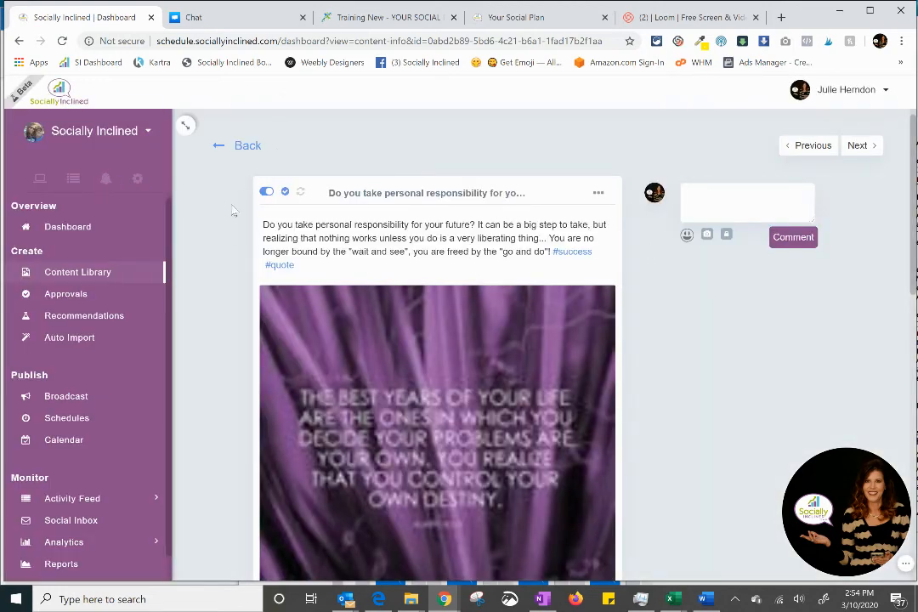
# Step: Check the account's alerts and return to the content library overview
pyautogui.click(105, 180)
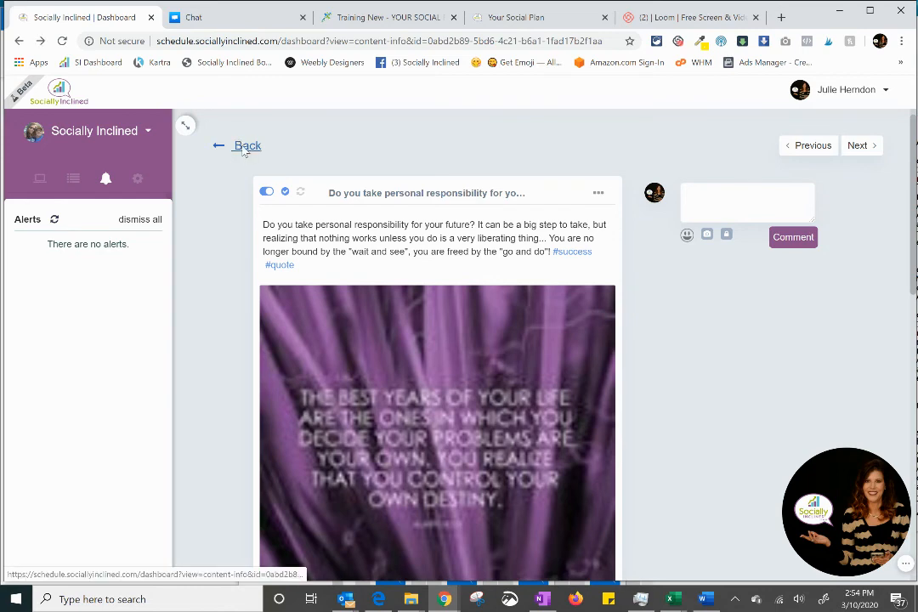
pyautogui.click(244, 147)
pyautogui.scroll(6, 477, 291)
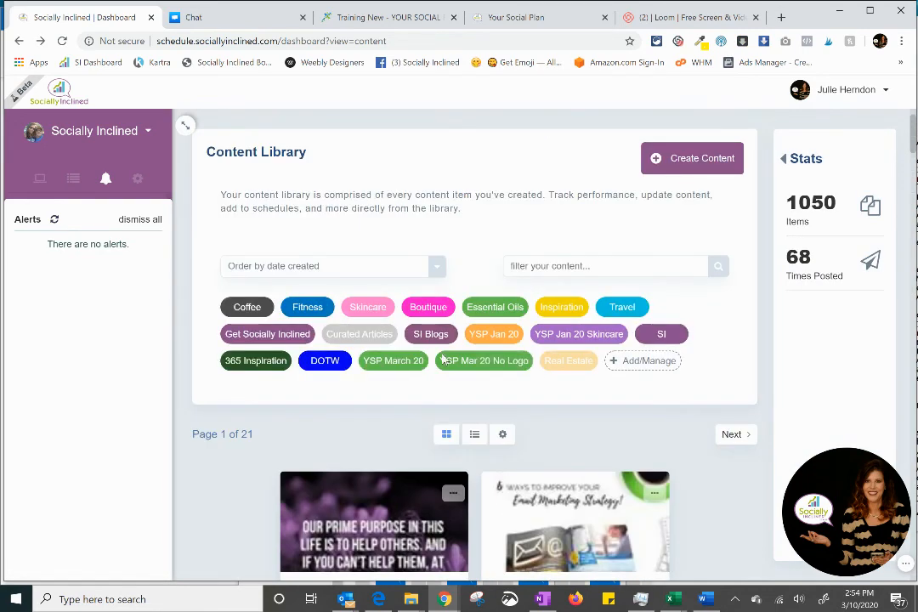
# Step: Filter the library by YSP Mar 20 No Logo, review the "Push yourself" post dated Mar. 1, 2020, and return to the library
pyautogui.click(497, 362)
pyautogui.scroll(-2, 586, 406)
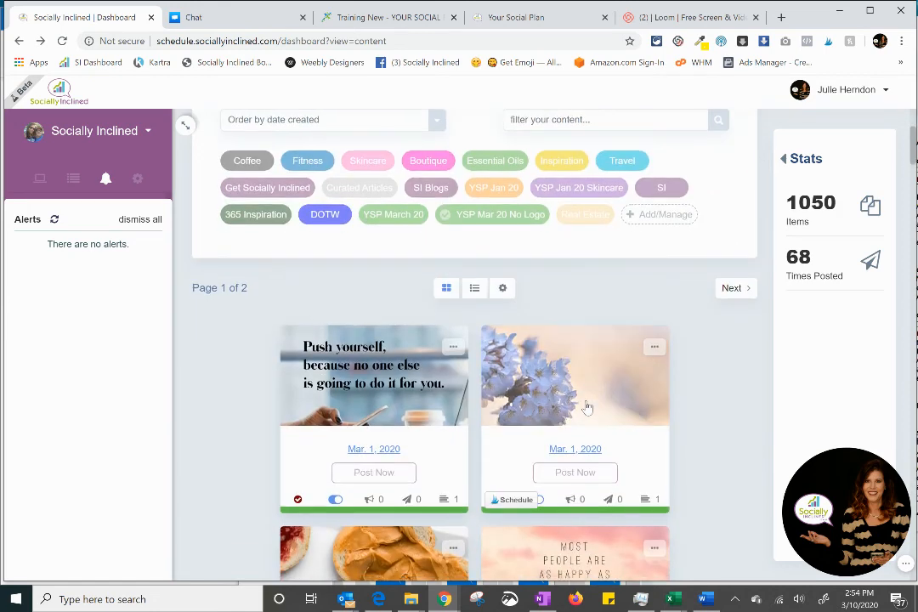
pyautogui.scroll(-3, 394, 211)
pyautogui.click(368, 191)
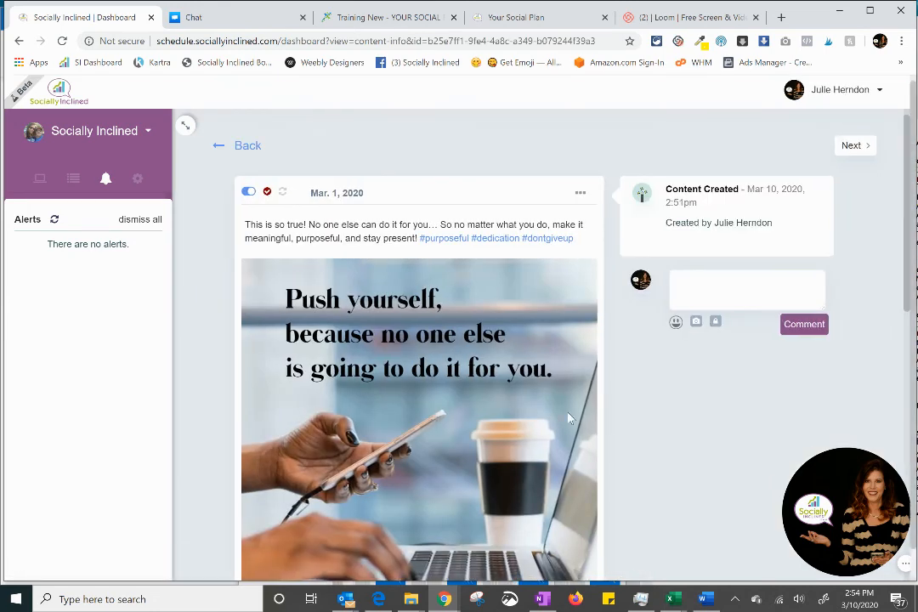
pyautogui.scroll(-3, 485, 340)
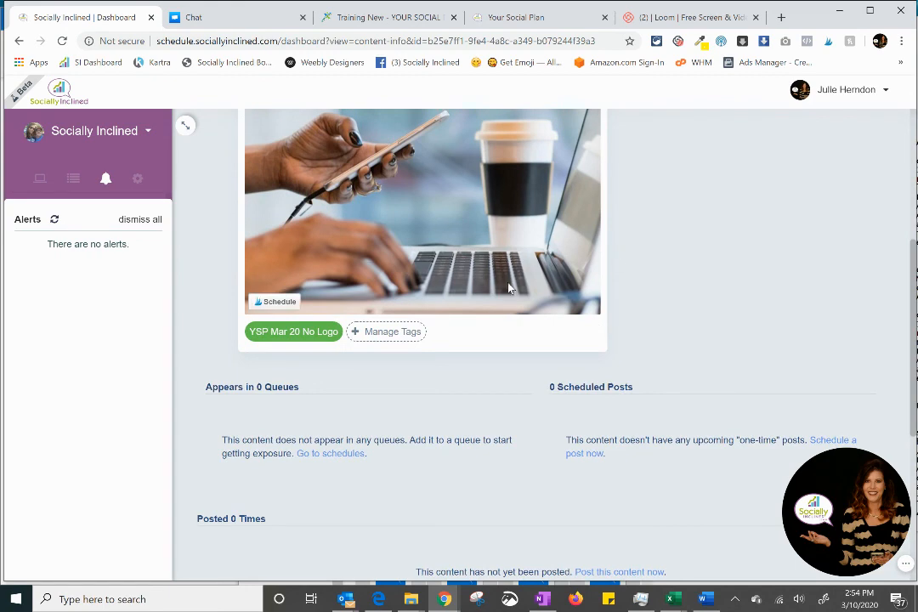
pyautogui.scroll(1, 660, 266)
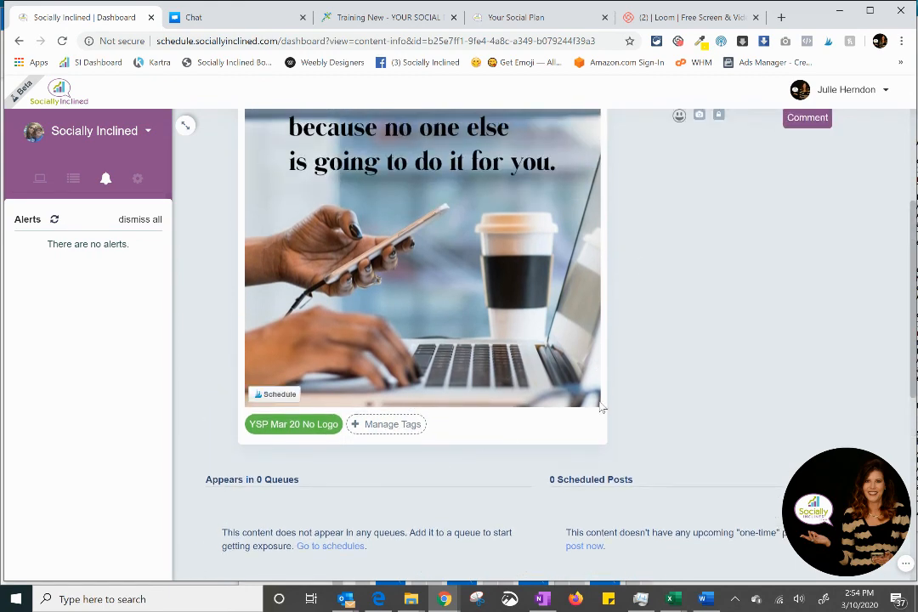
pyautogui.scroll(2, 522, 331)
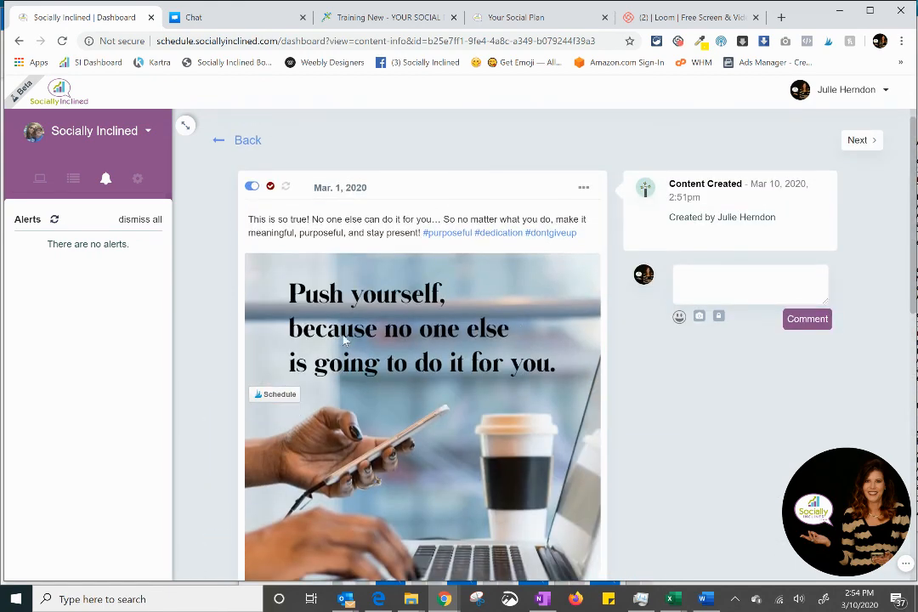
pyautogui.click(248, 141)
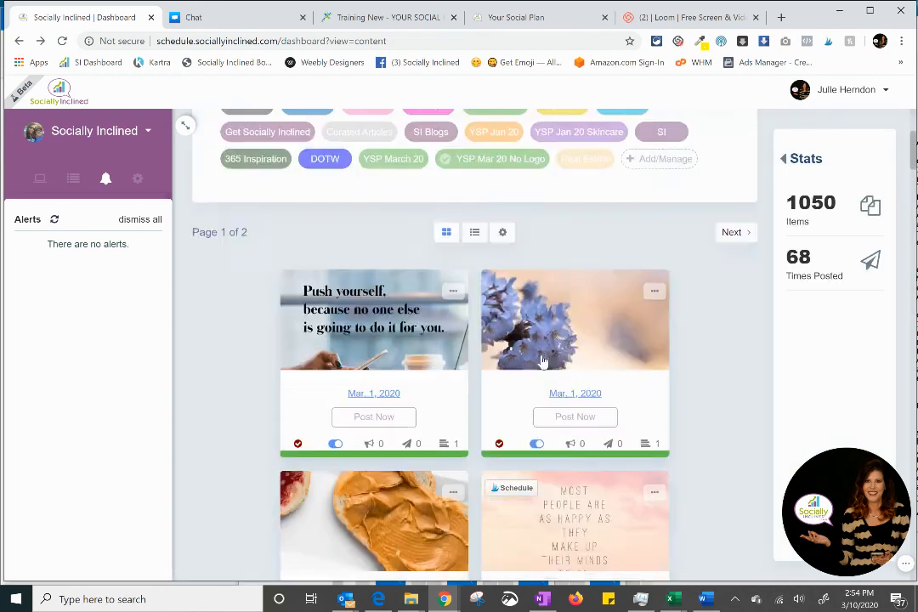
# Step: Review the library's options for bulk uploading content and bulk operations, and close them
pyautogui.scroll(2, 542, 361)
pyautogui.click(502, 434)
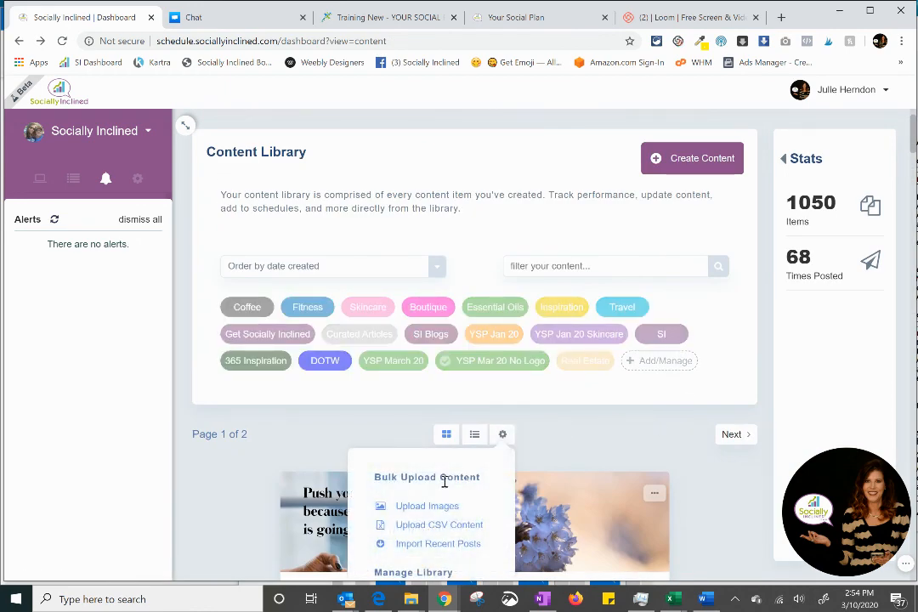
pyautogui.scroll(-2, 444, 481)
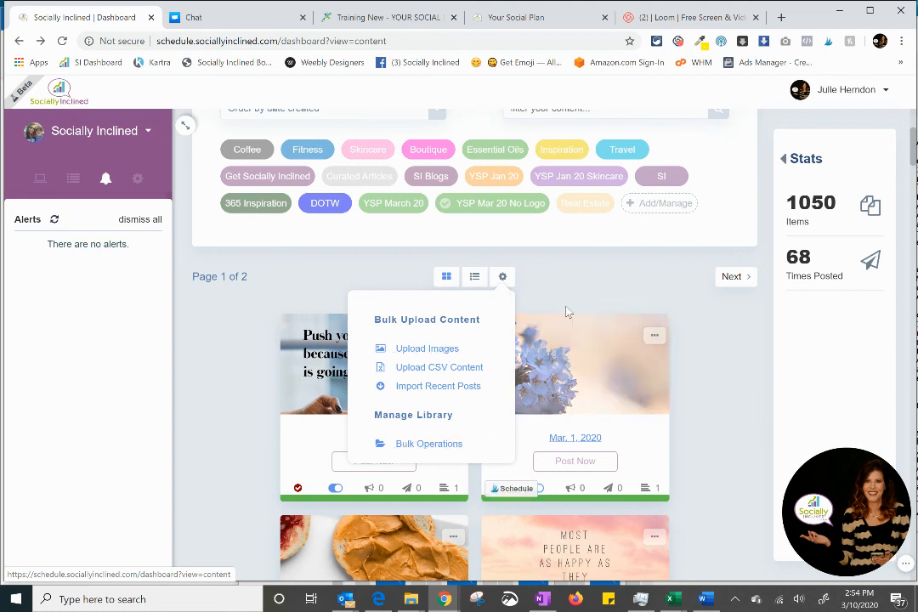
pyautogui.click(620, 295)
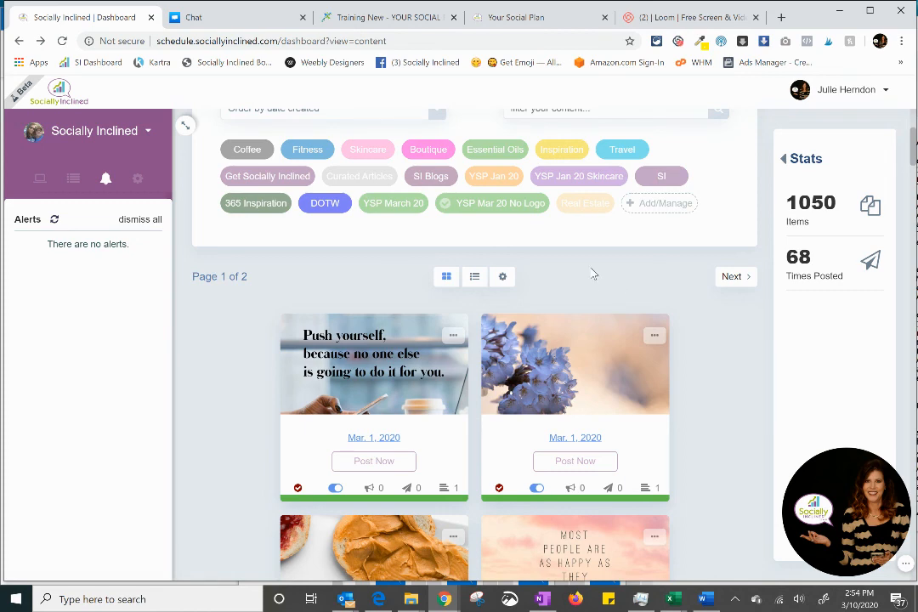